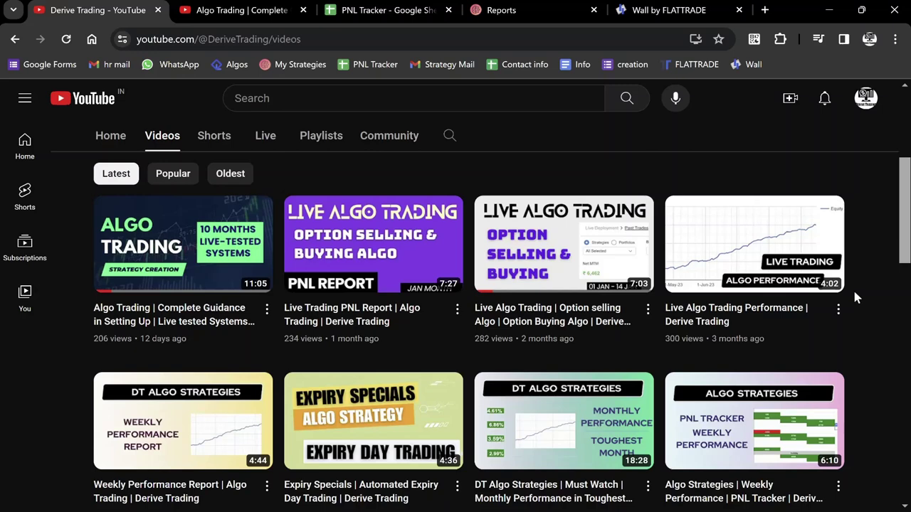
Step: Look through the latest uploads on the Derive Trading channel's video list
mouse_move(798, 334)
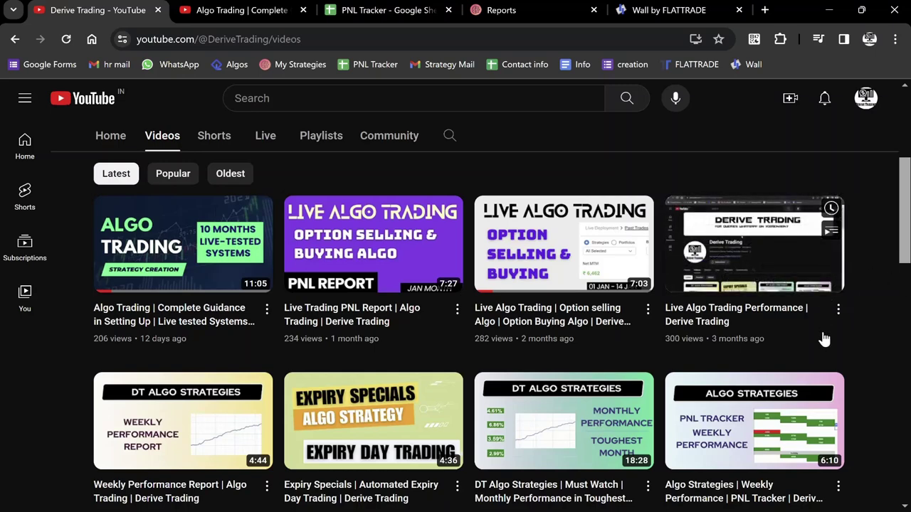
mouse_move(411, 390)
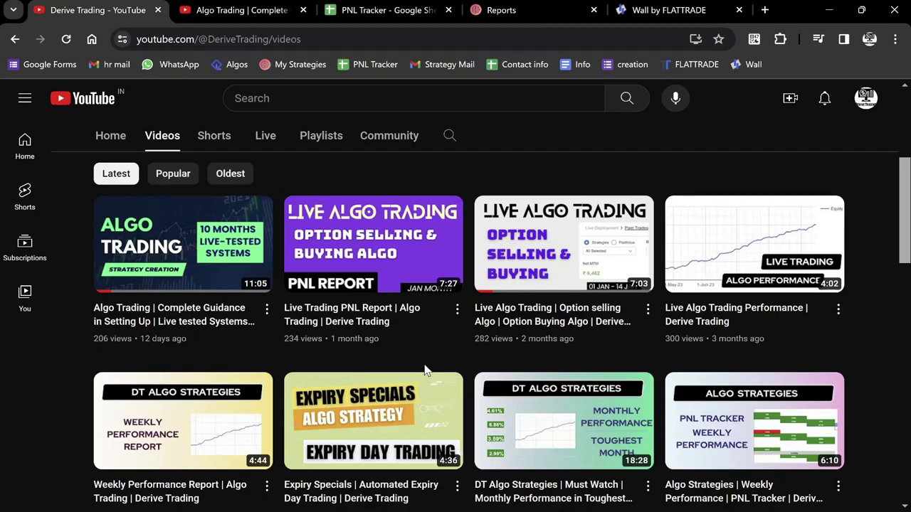
scroll(413, 388, "down", 2)
scroll(490, 265, "down", 2)
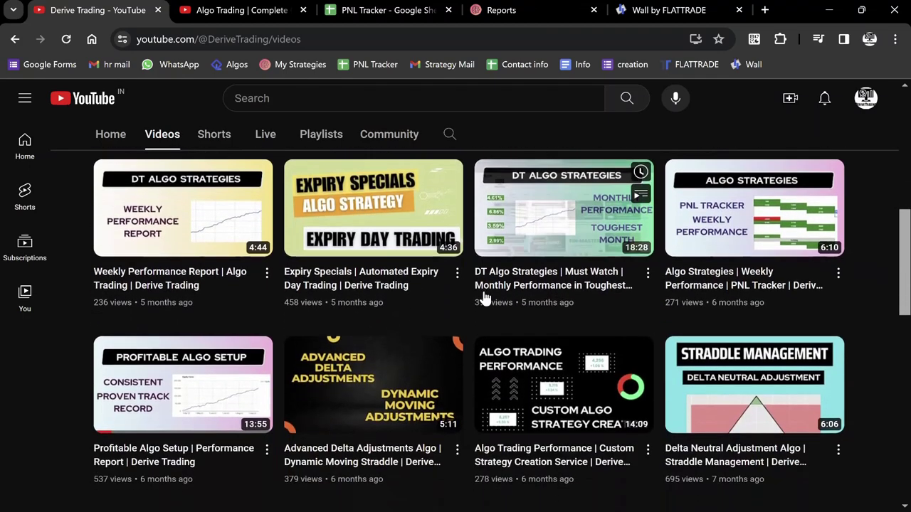
scroll(489, 299, "up", 3)
scroll(489, 336, "up", 1)
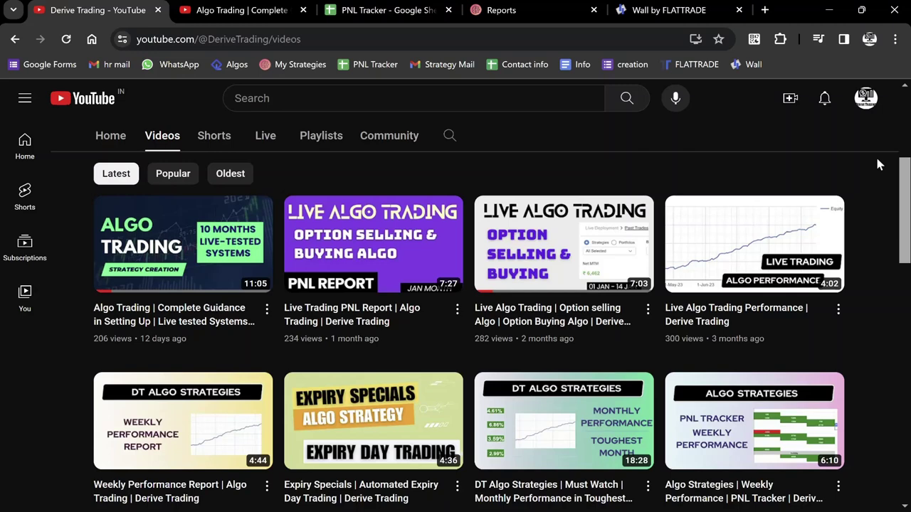
Step: Switch to the PNL Tracker in Google Sheets and review the September 2023 daily results on the Masters Combo sheet
left_click(391, 10)
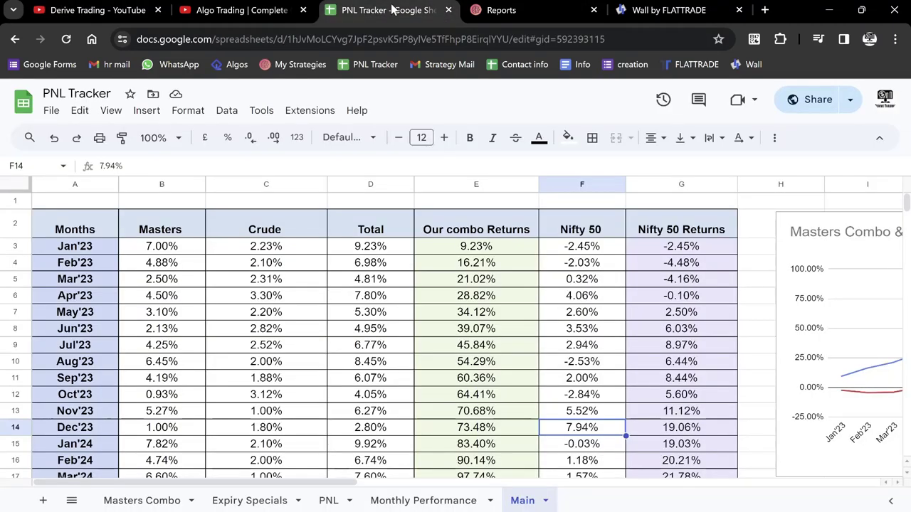
left_click(417, 498)
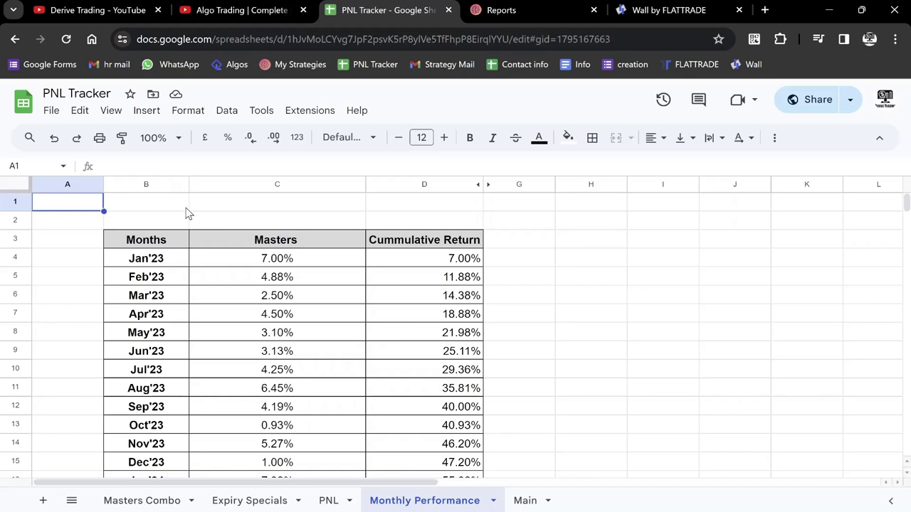
left_click(142, 501)
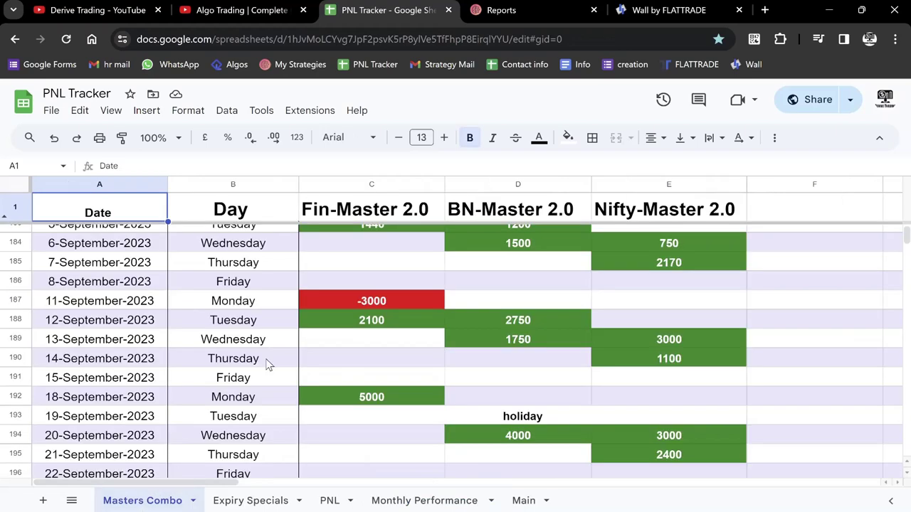
scroll(405, 281, "up", 2)
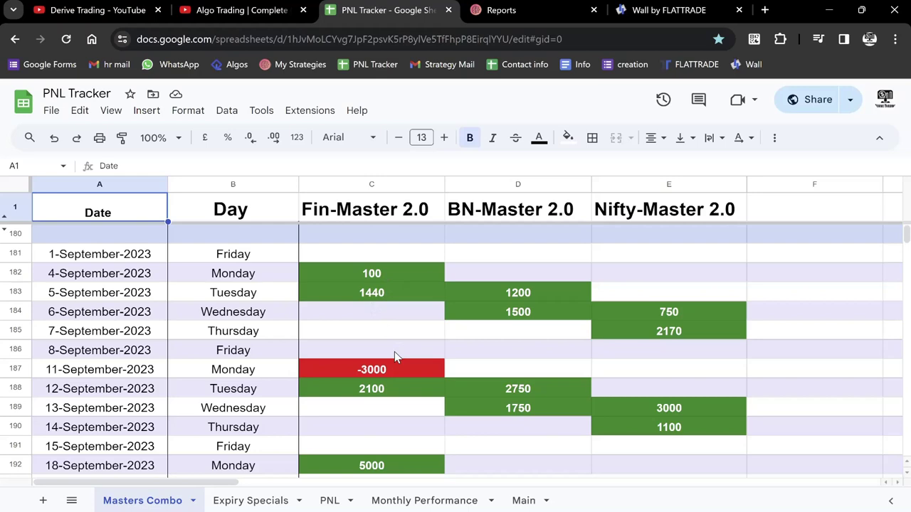
scroll(394, 351, "down", 3)
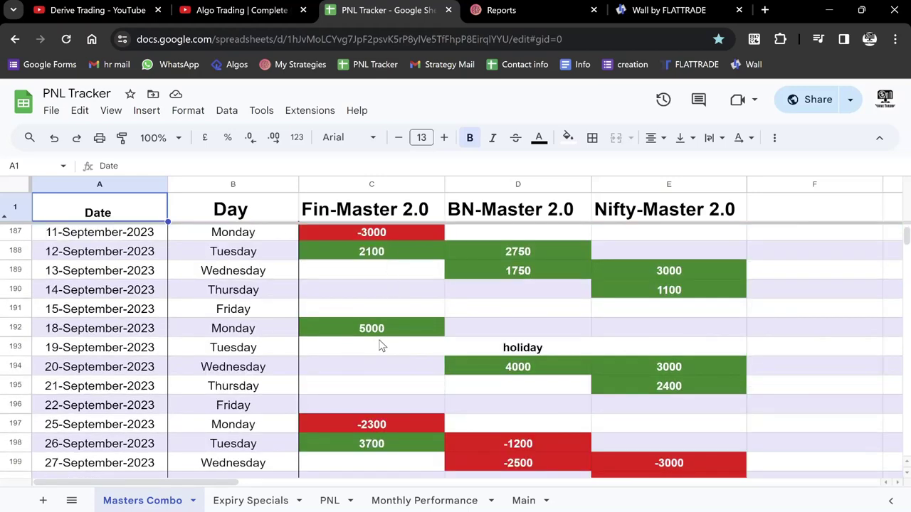
scroll(381, 352, "up", 2)
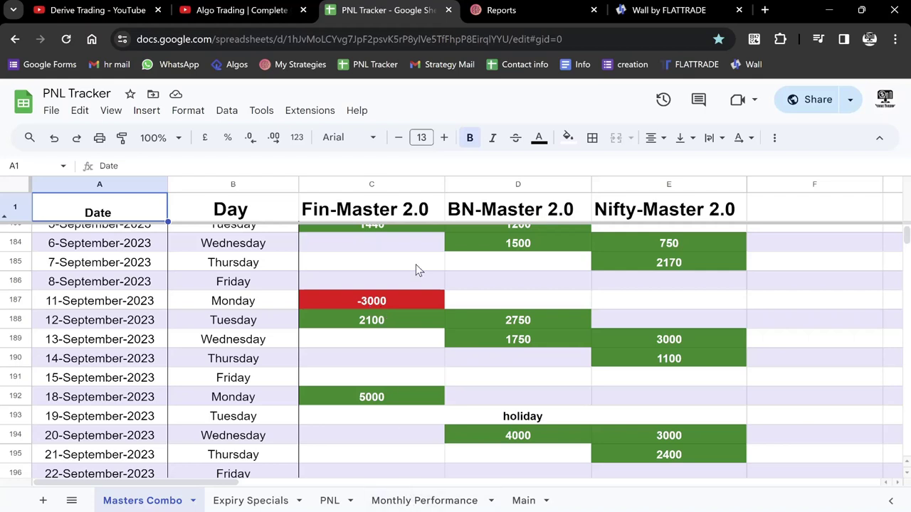
Step: Review the Masters Combo daily results from September 2023 through the end of March 2024
scroll(416, 266, "down", 6)
scroll(415, 266, "down", 12)
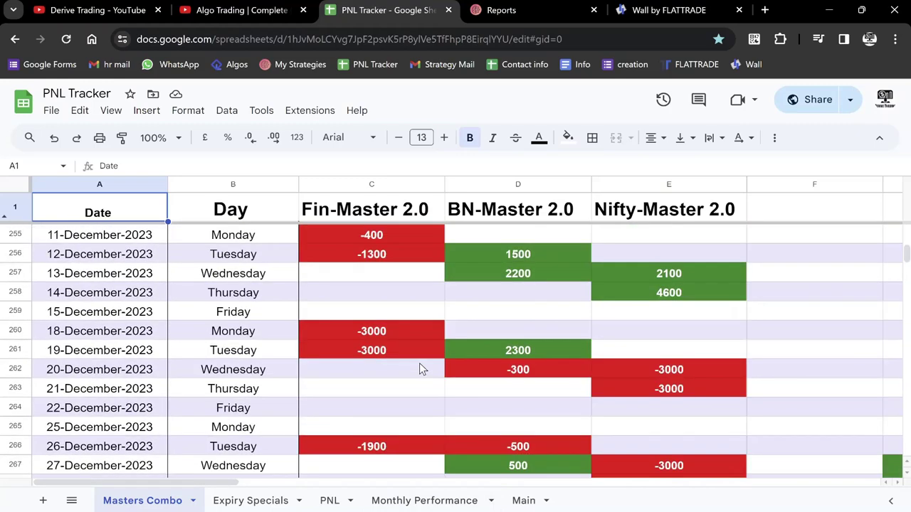
scroll(420, 369, "down", 5)
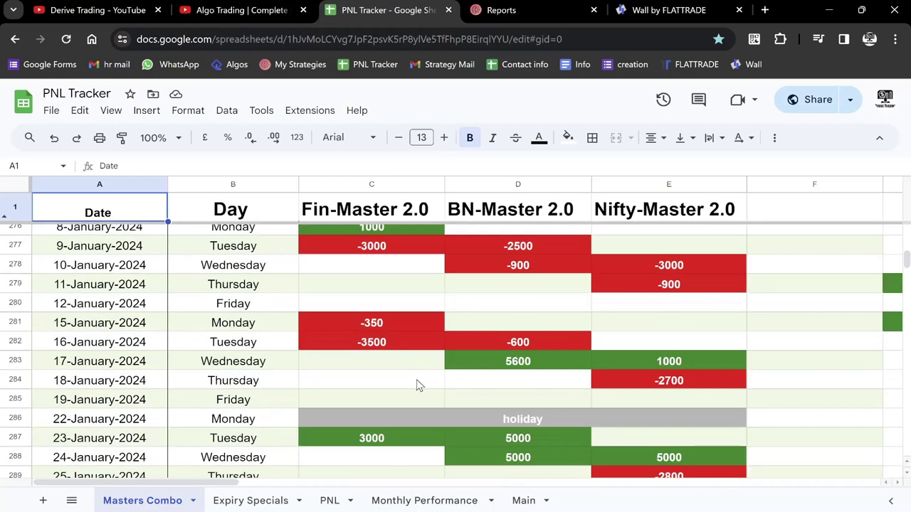
scroll(420, 385, "down", 1)
scroll(418, 389, "down", 12)
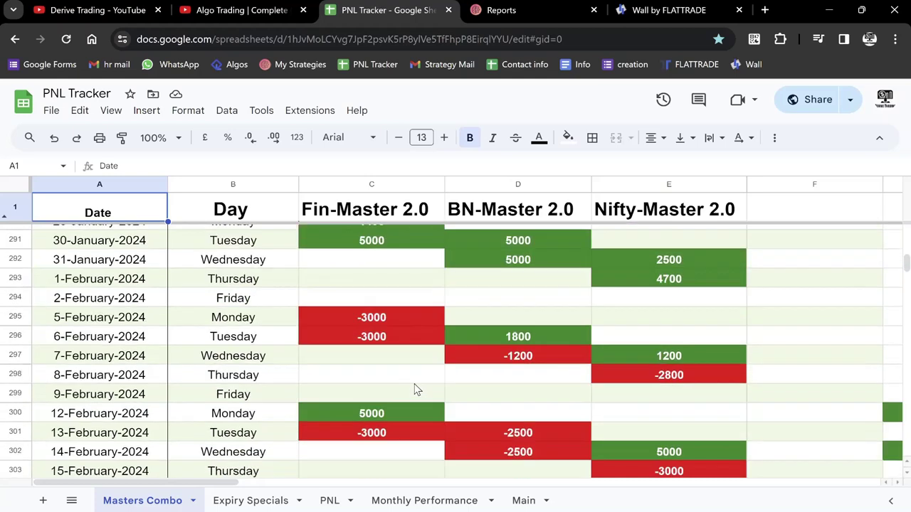
scroll(417, 390, "up", 2)
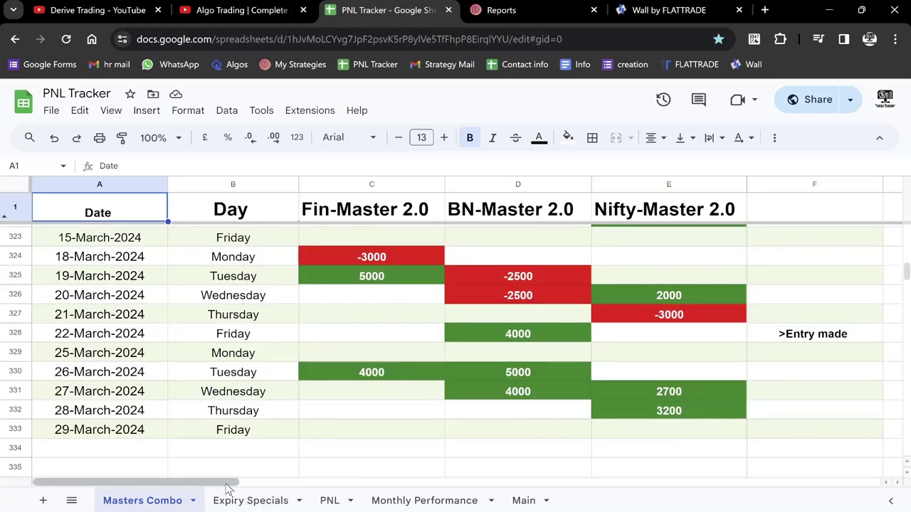
Step: Examine the monthly profit totals and return percentages beside the daily results, going back from March to January 2024
left_click_drag(235, 482, 355, 482)
scroll(370, 439, "up", 4)
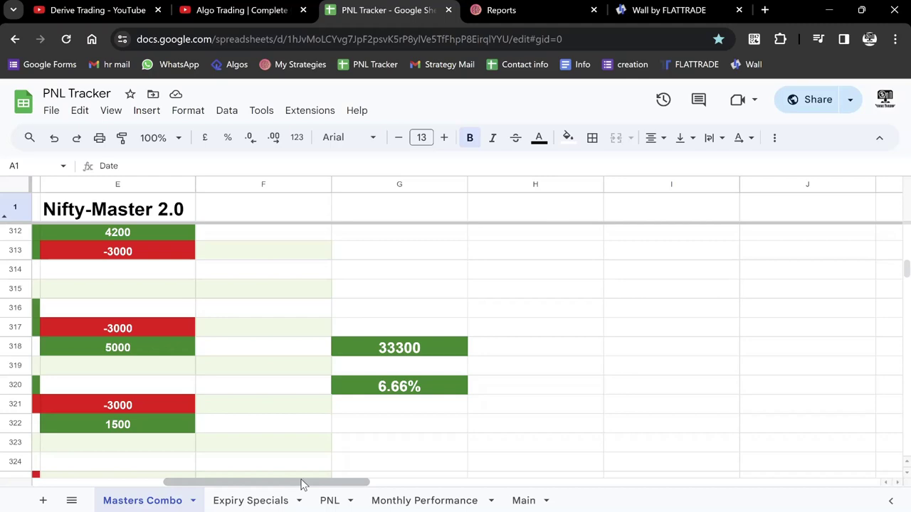
left_click_drag(301, 485, 356, 485)
scroll(552, 417, "up", 3)
scroll(427, 427, "up", 1)
scroll(510, 368, "up", 10)
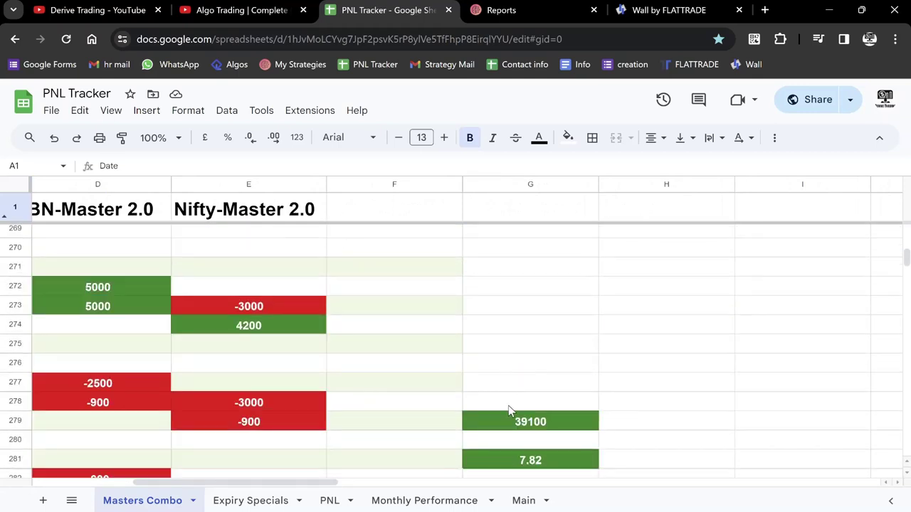
Step: Review the monthly Masters returns and cumulative return from Jan'23 to Mar'24 on the Monthly Performance sheet
left_click(436, 500)
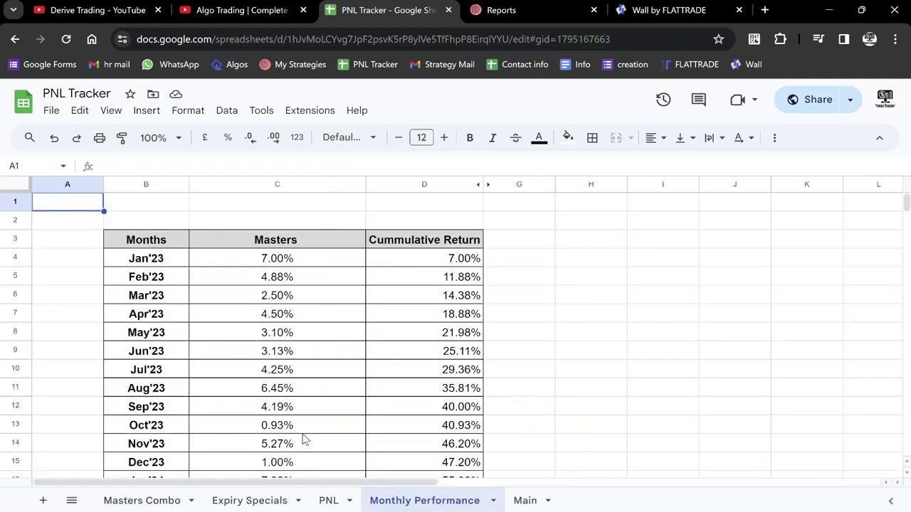
left_click(460, 283)
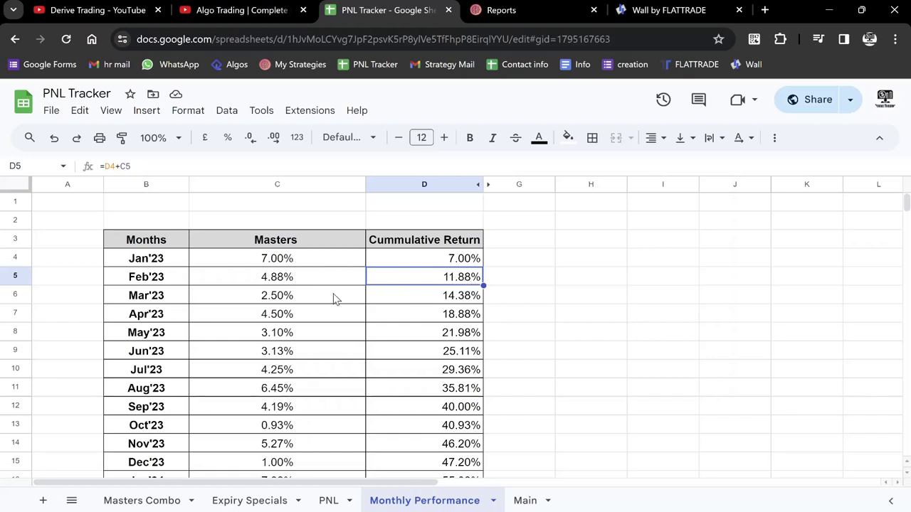
scroll(387, 352, "down", 1)
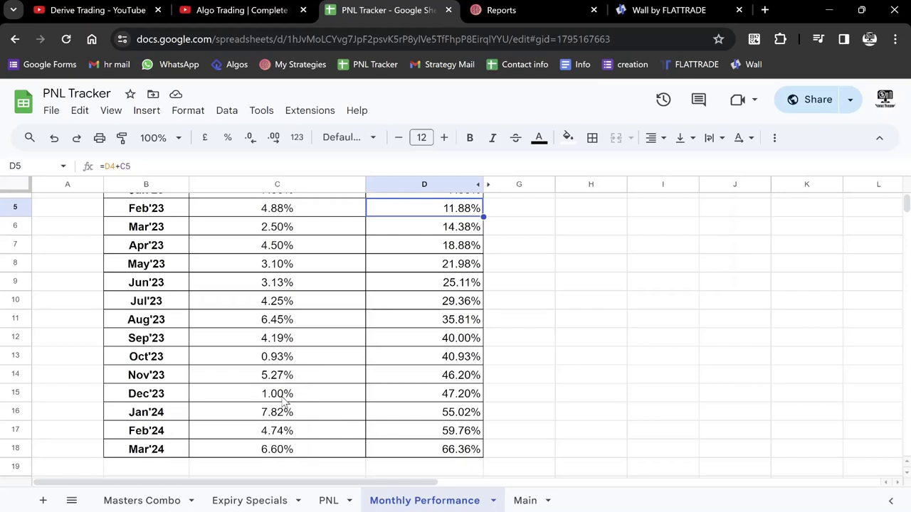
scroll(284, 404, "up", 2)
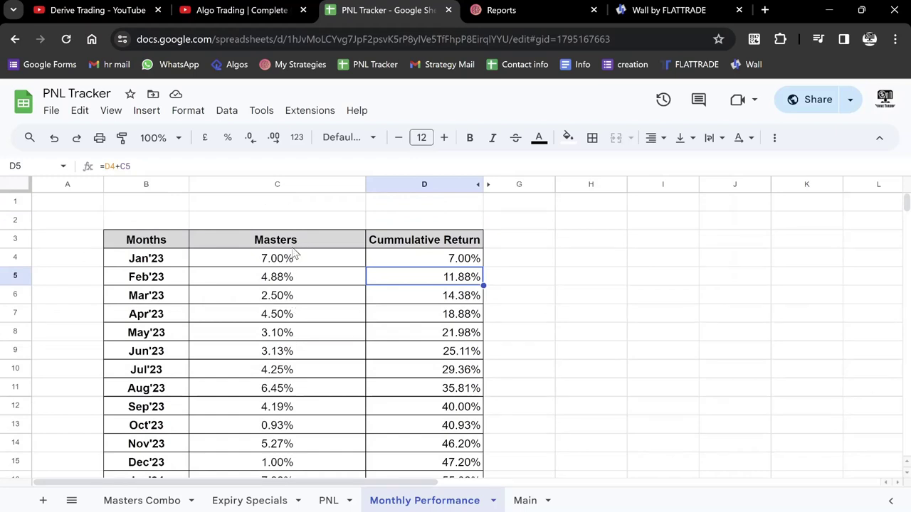
scroll(296, 254, "down", 2)
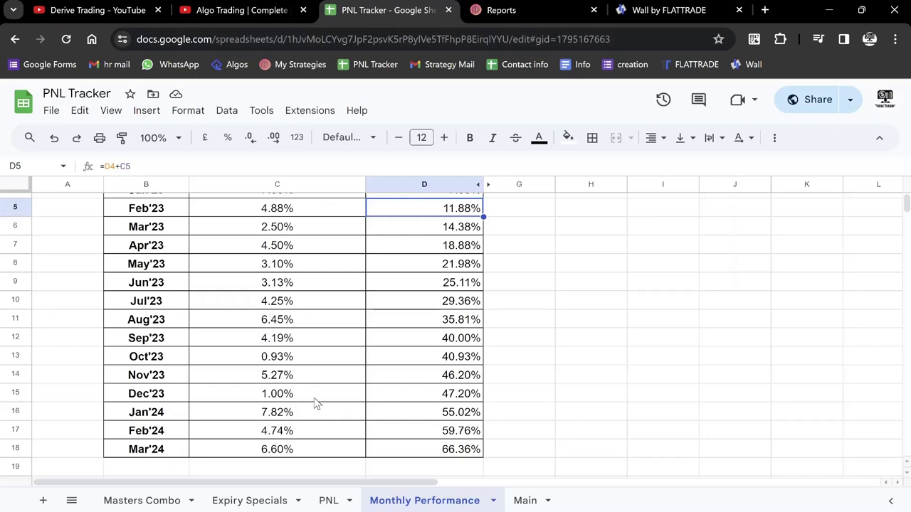
Step: Open the Main sheet and look over its monthly Masters, Crude, combo and Nifty 50 returns through Mar'24
key("ctrl+shift+Page_Down")
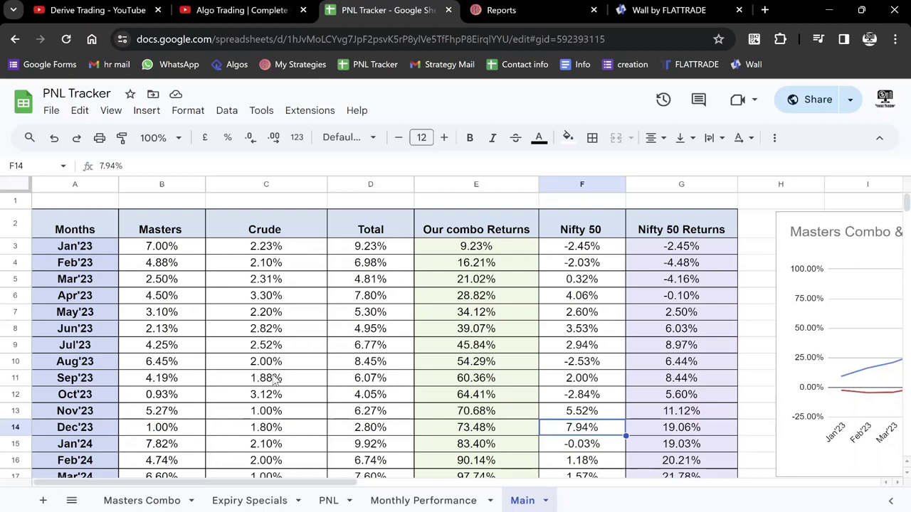
scroll(270, 436, "down", 1)
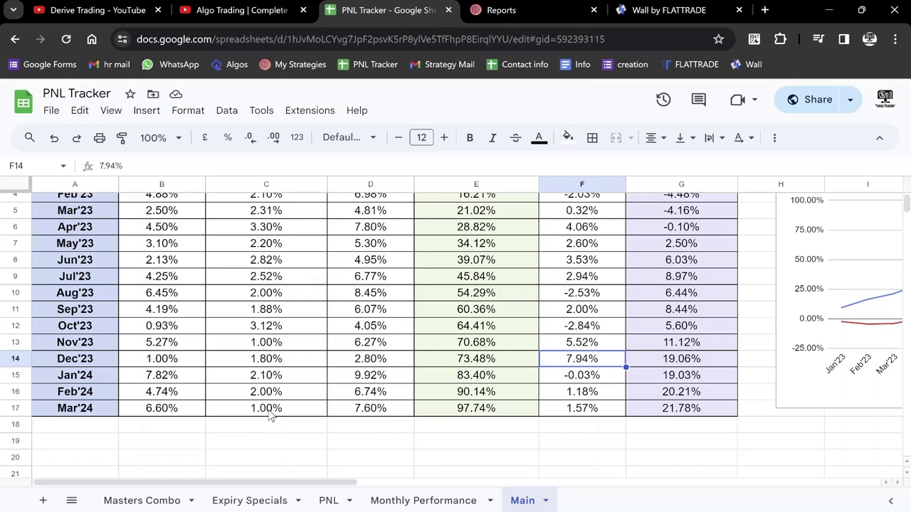
scroll(270, 416, "up", 2)
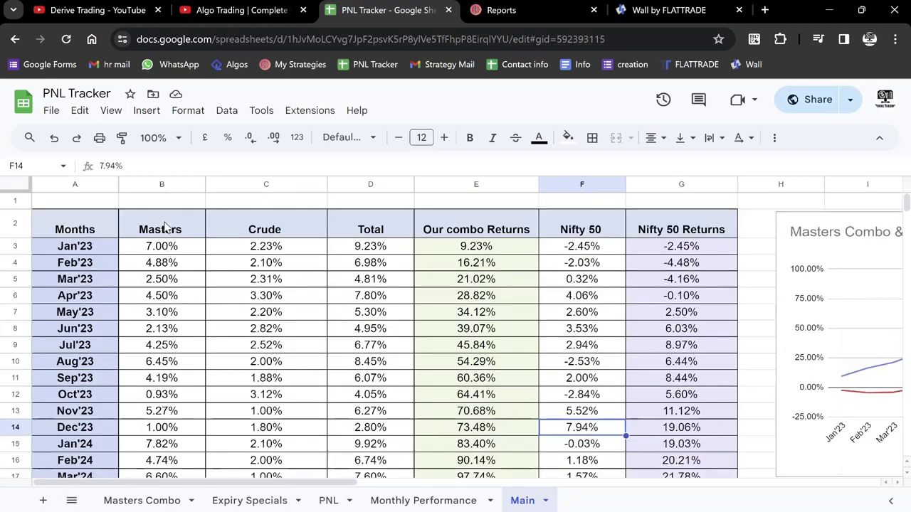
Step: Check the column sums of the Masters, Crude and Total returns on the Main sheet
left_click(178, 180)
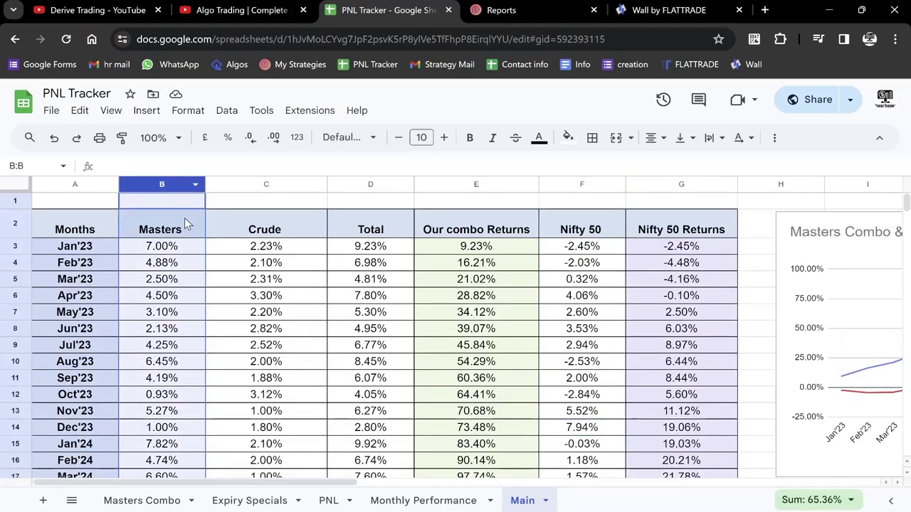
left_click(244, 185)
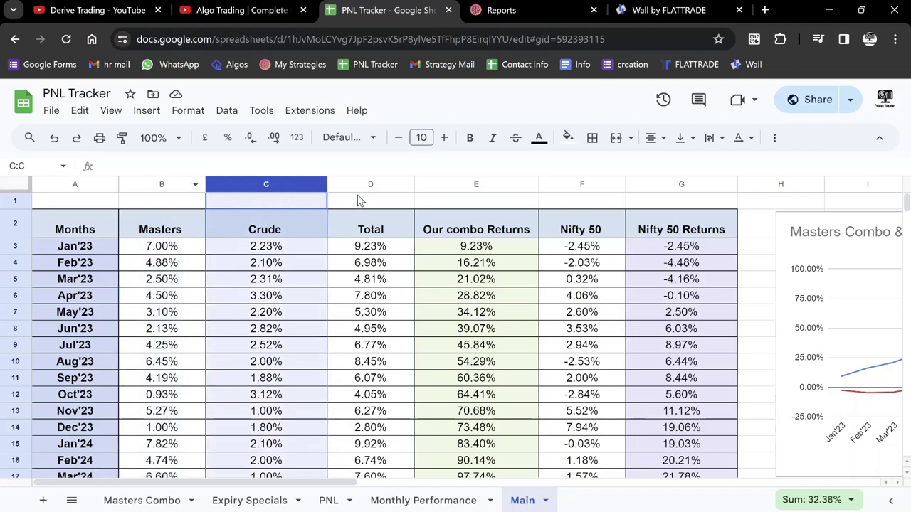
left_click(367, 183)
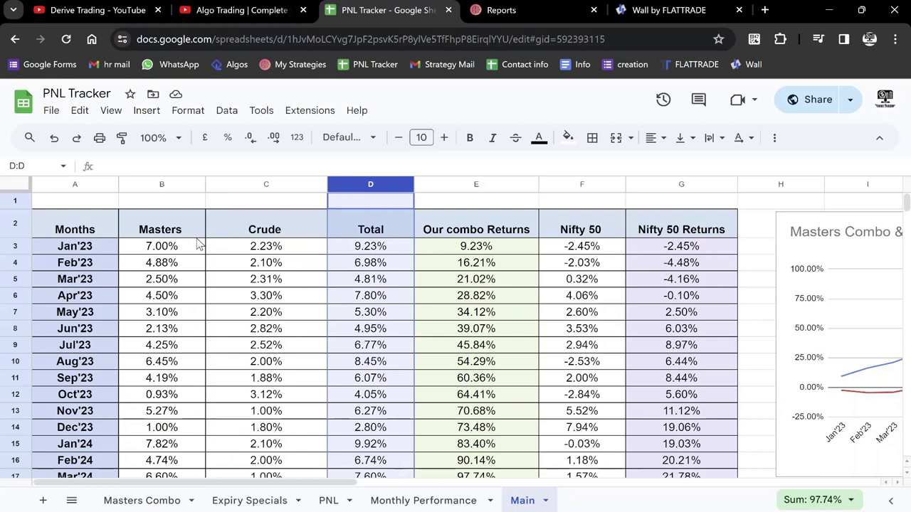
scroll(183, 276, "down", 2)
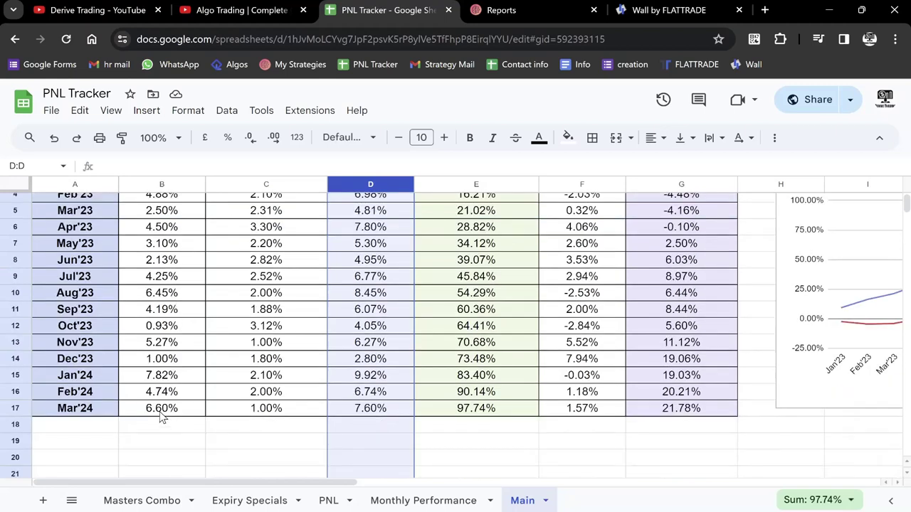
scroll(209, 347, "up", 2)
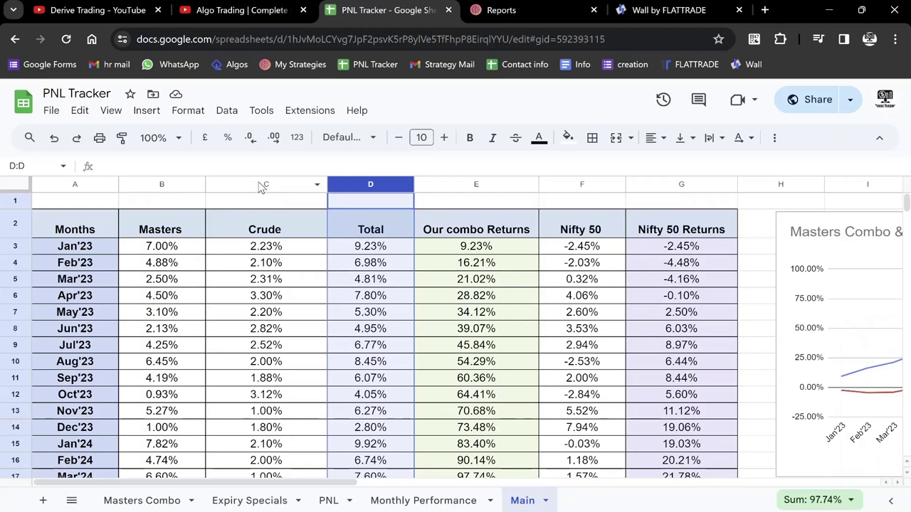
Step: Inspect the Total column's formulas for Jan'23, Feb'23 and Mar'23
left_click(374, 248)
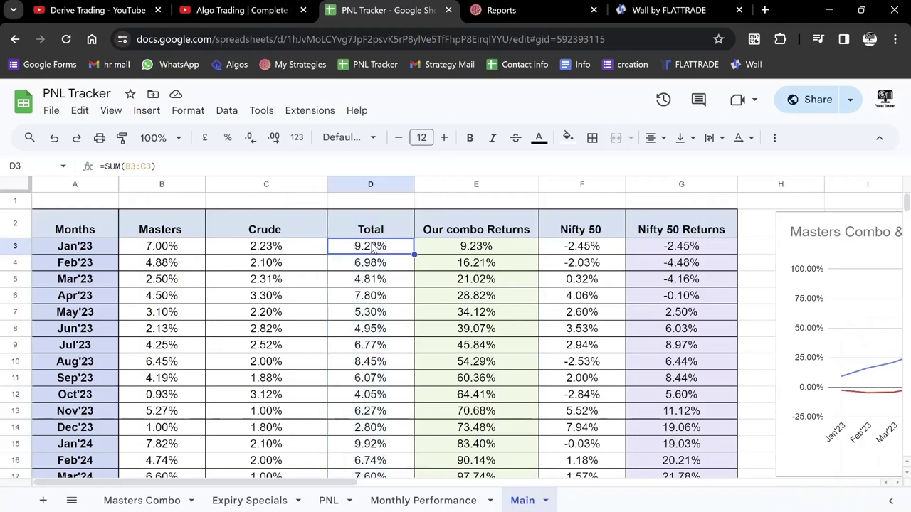
left_click(377, 269)
left_click(373, 284)
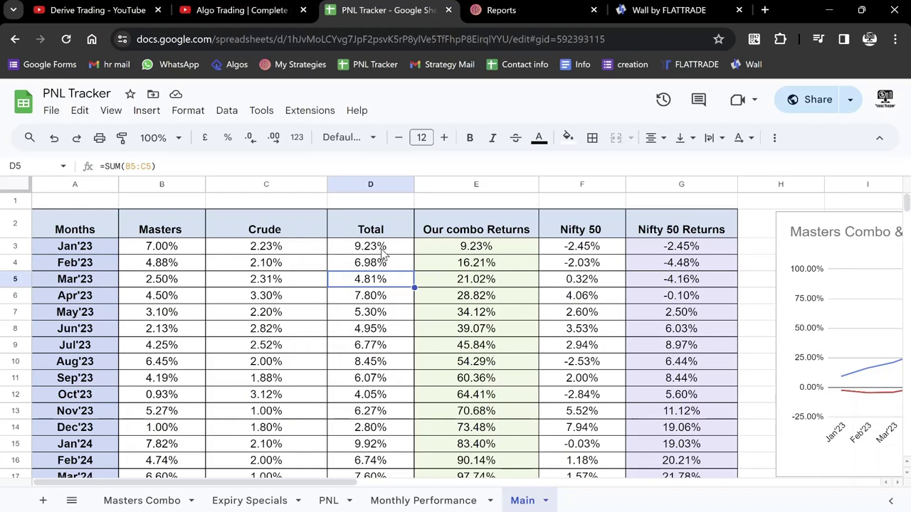
left_click(389, 268)
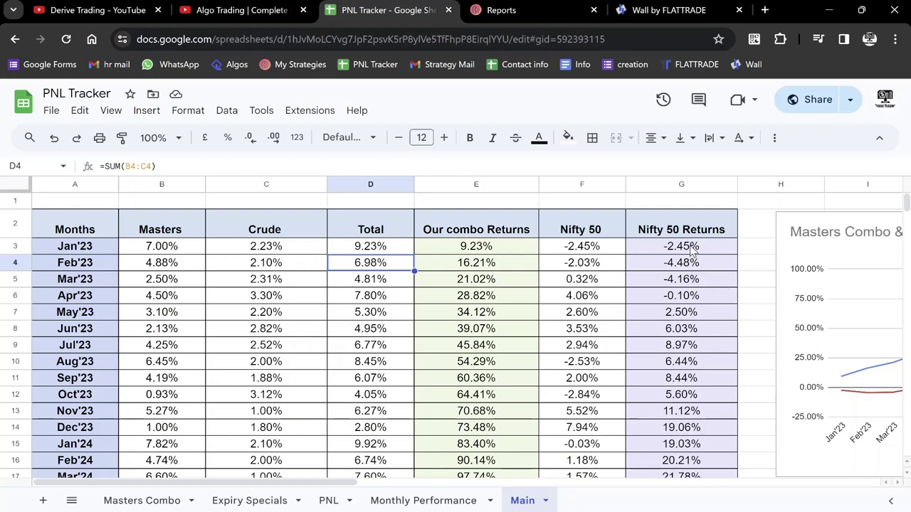
Step: Compare the final combo and Nifty 50 returns, and examine the Masters Combo & Crude Dynamic V/S Nifty 50 Returns chart
scroll(687, 317, "down", 1)
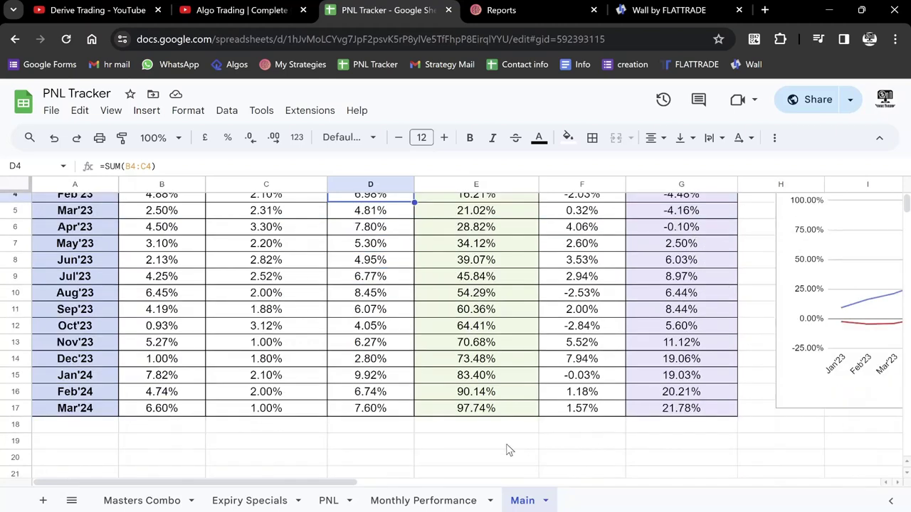
left_click_drag(301, 489, 488, 456)
scroll(610, 382, "up", 1)
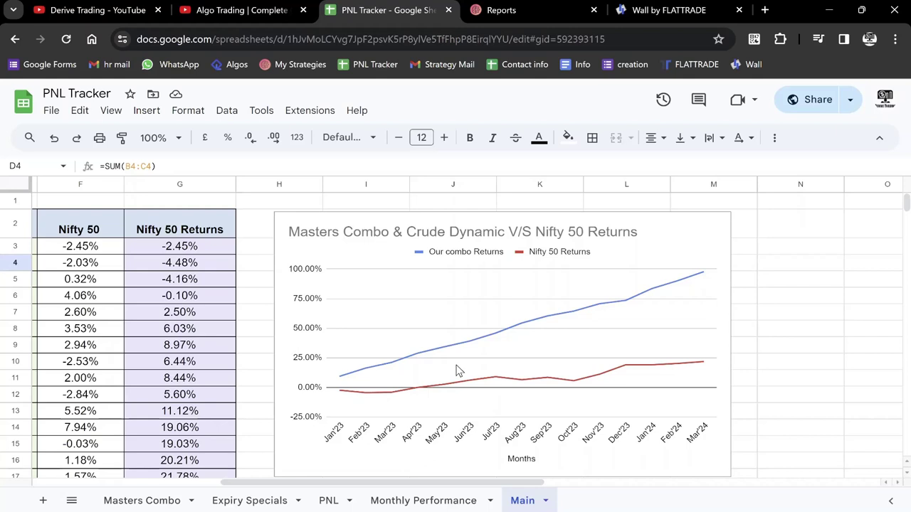
left_click(824, 370)
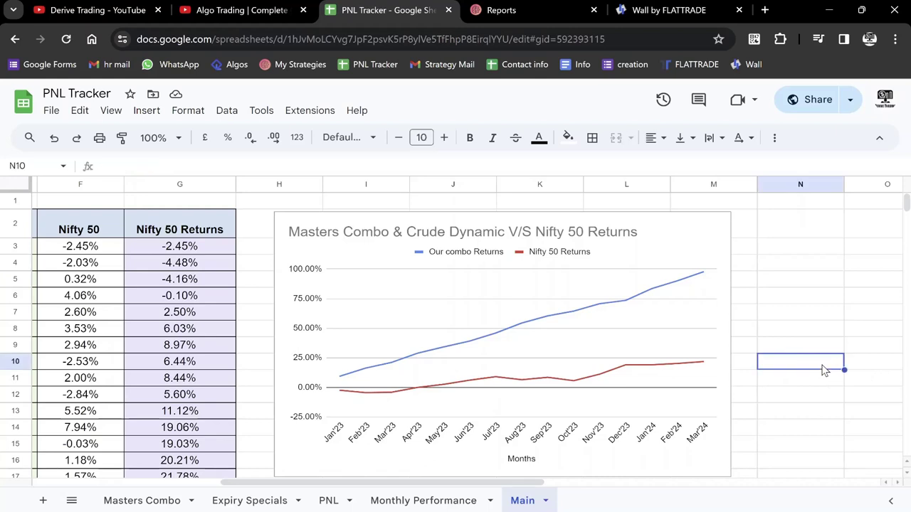
Step: Enter 1.45 in cell N10 and 6.66 in cell N9, beside the returns chart
type("1.45")
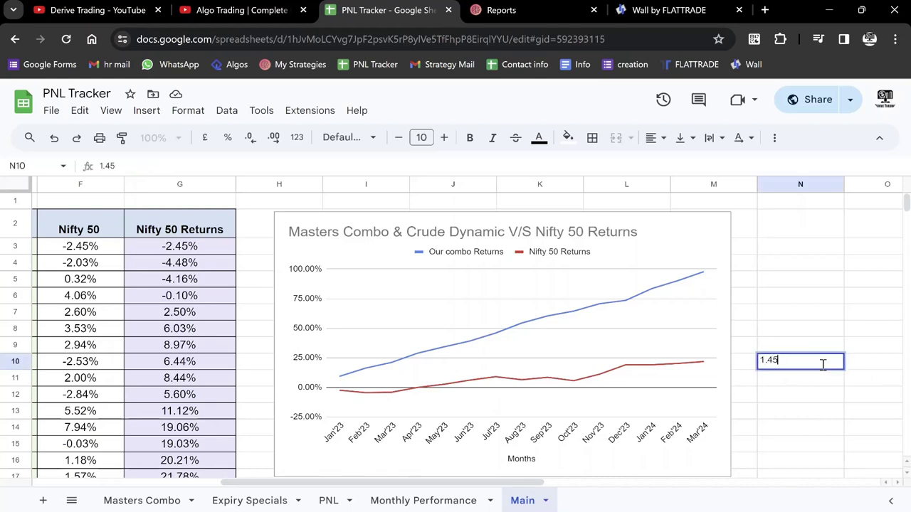
key("Up")
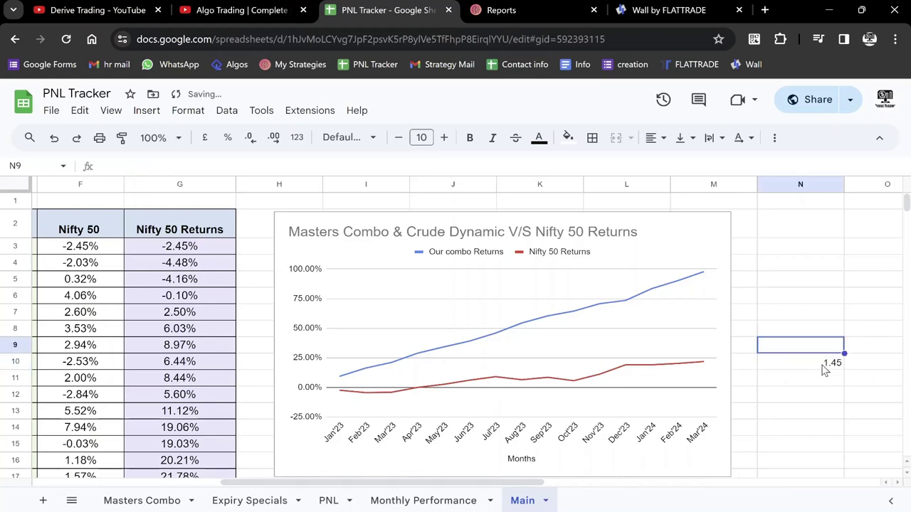
type("6.66")
key("Return")
Step: Enlarge the text in cells N9:N10 to font size 14
key("Up")
left_click(824, 370, "shift")
left_click(421, 137)
left_click(444, 137)
left_click(444, 138)
left_click(443, 137)
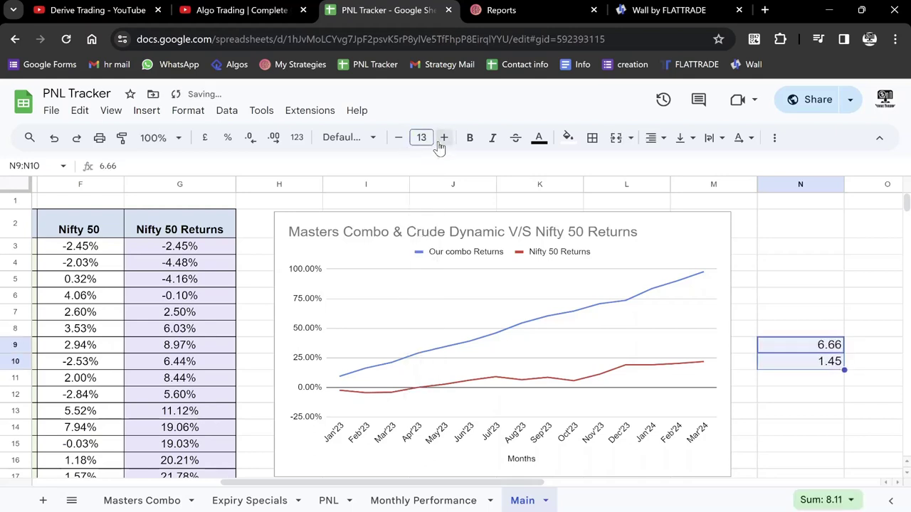
left_click(443, 138)
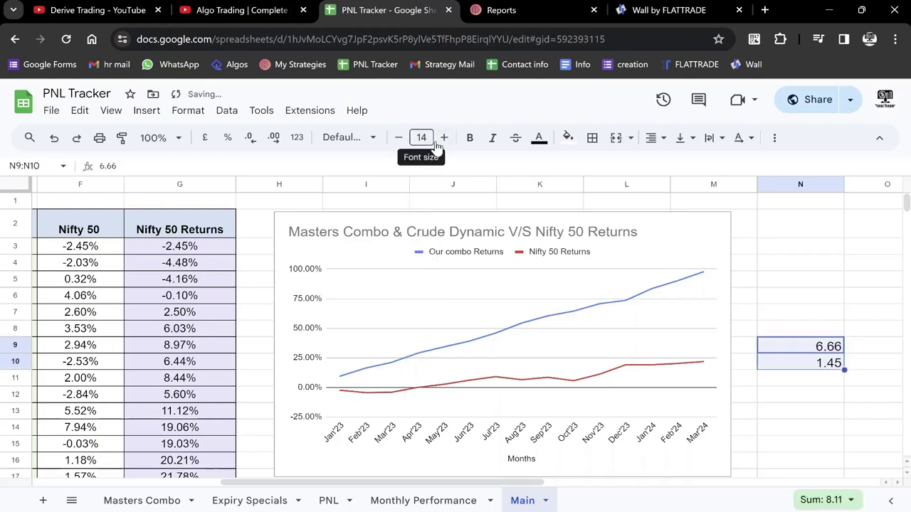
left_click(788, 315)
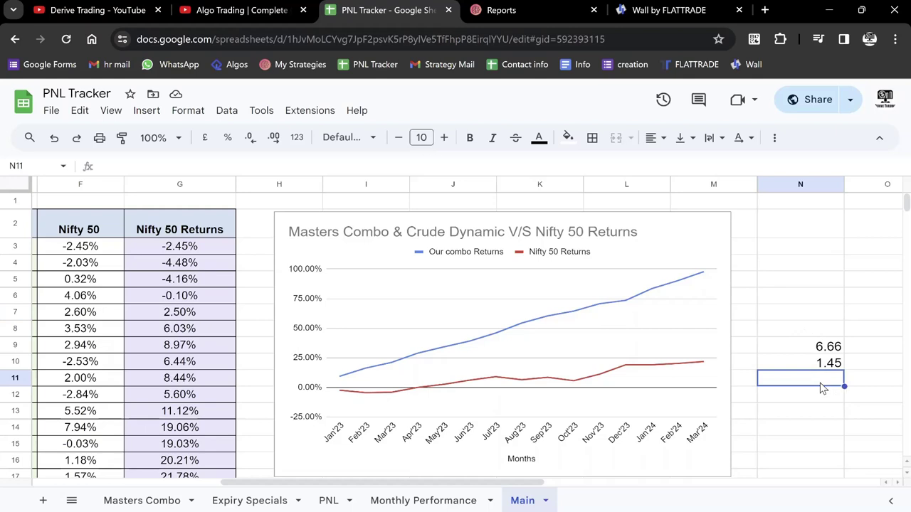
Step: Enter 3 in cell N11, below the 6.66 and 1.45 values
type("4")
key("BackSpace")
type("3")
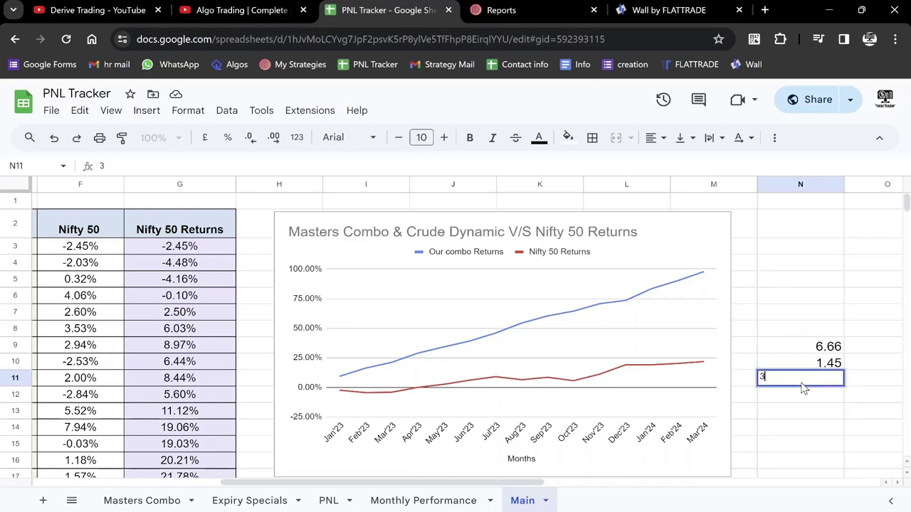
key("Up")
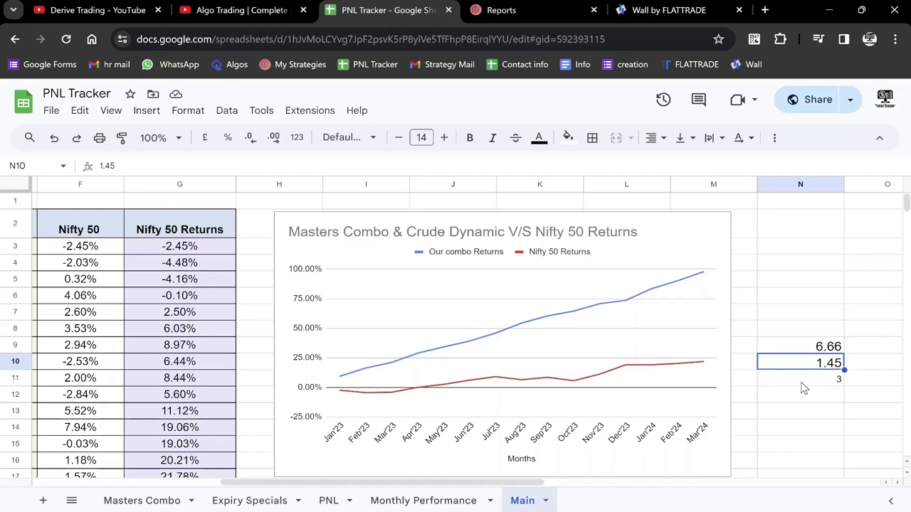
left_click(805, 389)
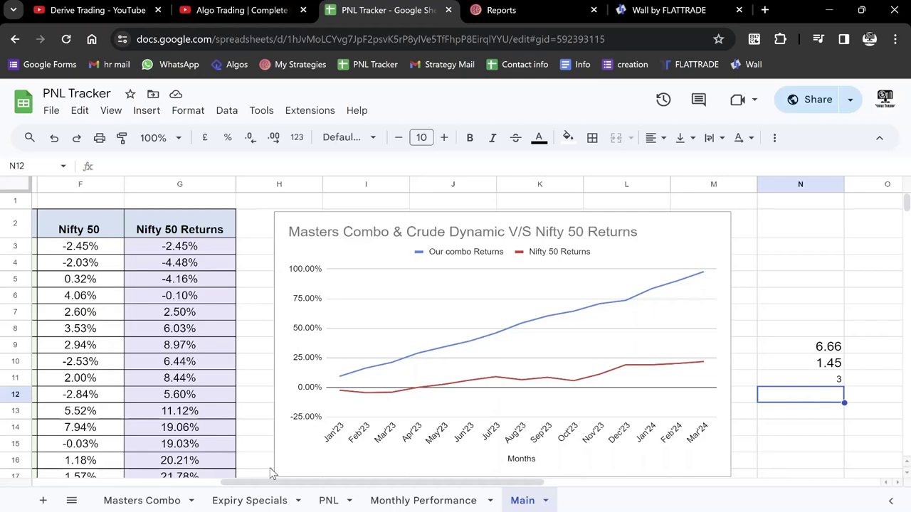
Step: Look at the September 2023 results on the Expiry Specials sheet and return to the Main sheet
left_click(266, 499)
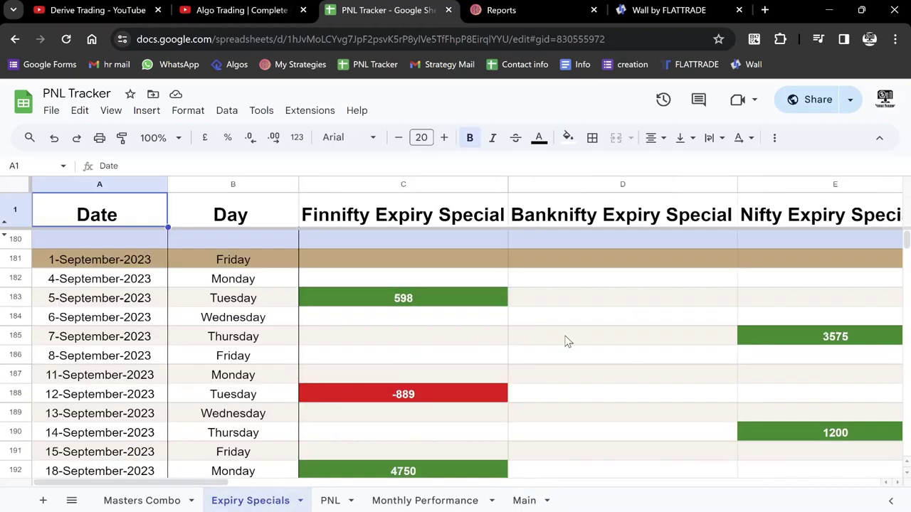
scroll(565, 349, "down", 2)
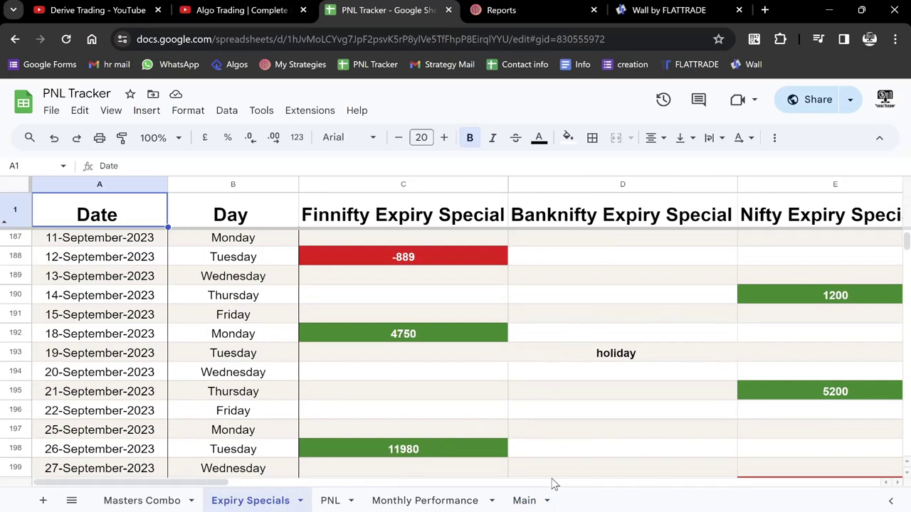
left_click(526, 501)
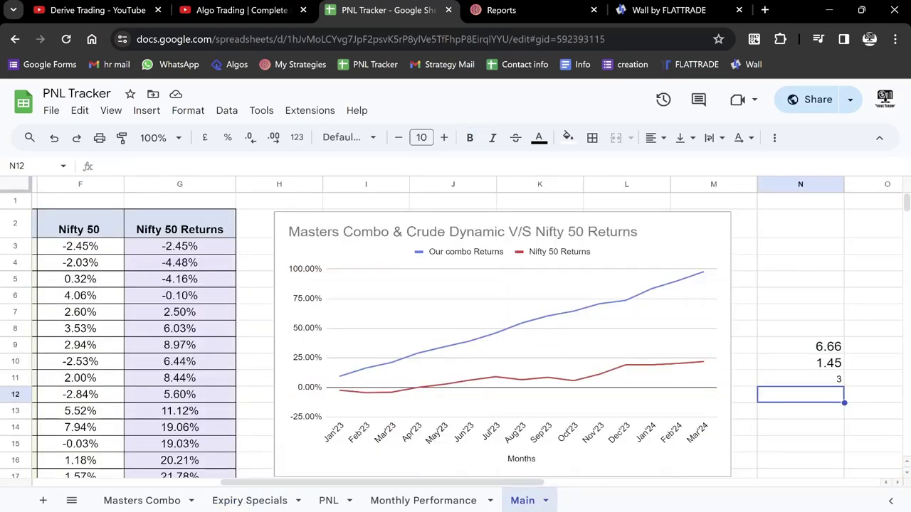
Step: Open the Masters Combo sheet and review the daily Fin, BN and Nifty Master 2.0 results for January 2024
left_click(146, 500)
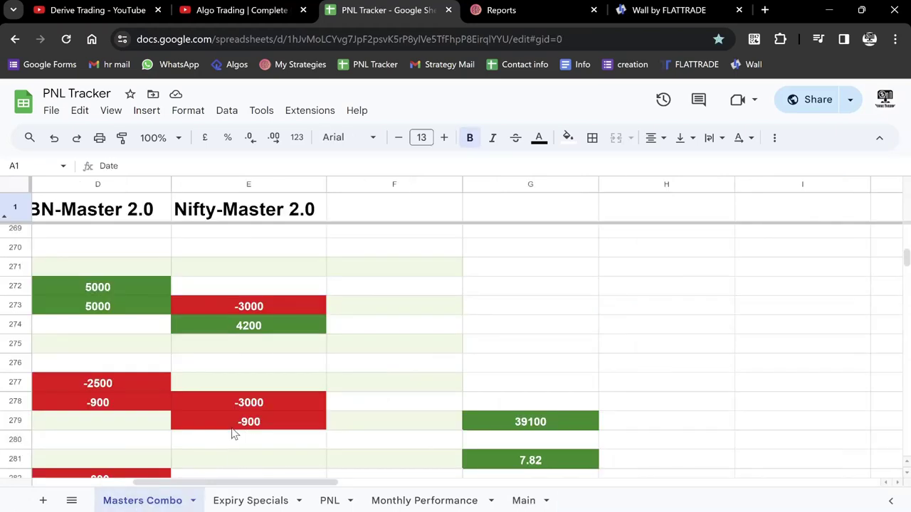
left_click_drag(175, 483, 66, 487)
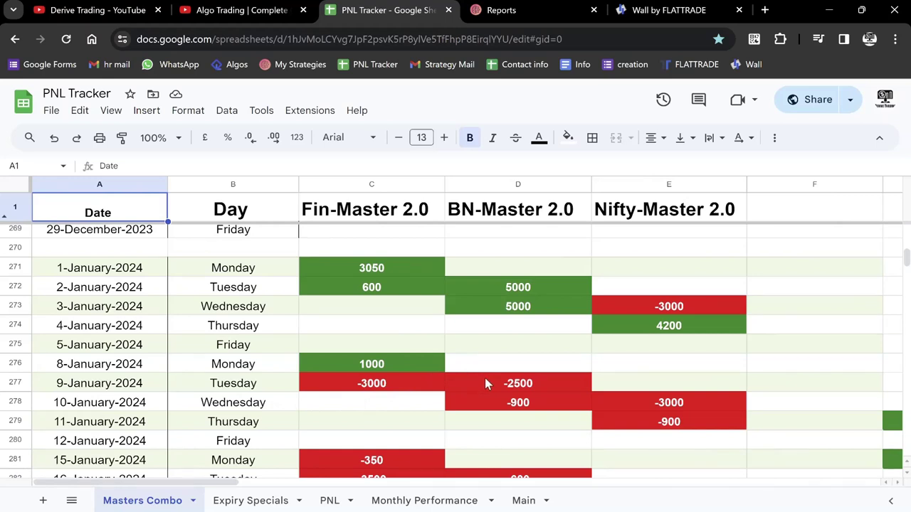
scroll(484, 384, "down", 1)
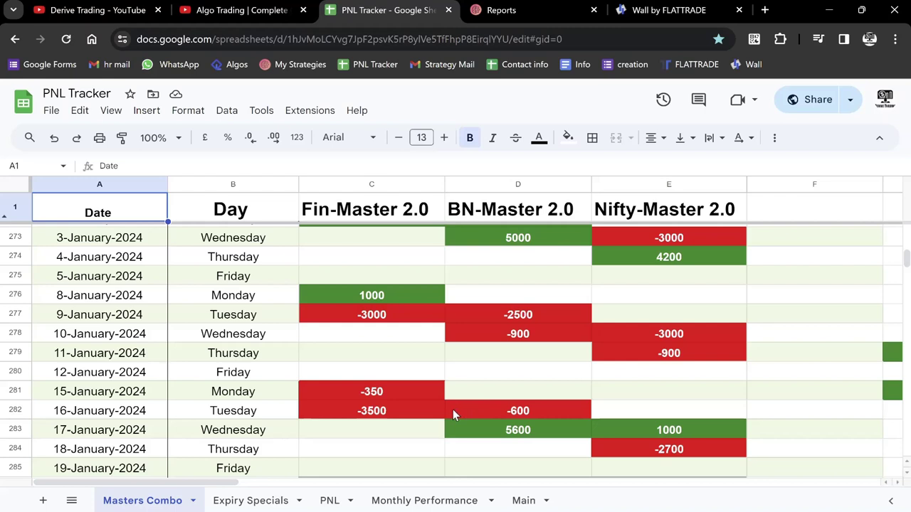
scroll(453, 410, "down", 5)
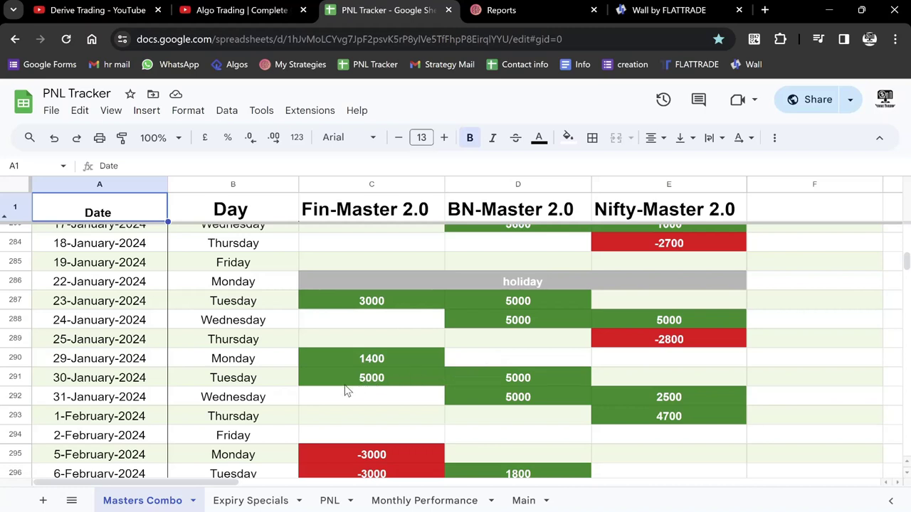
Step: Check the combined Master 2.0 results for 29 January to 1 February 2024
left_click(484, 378)
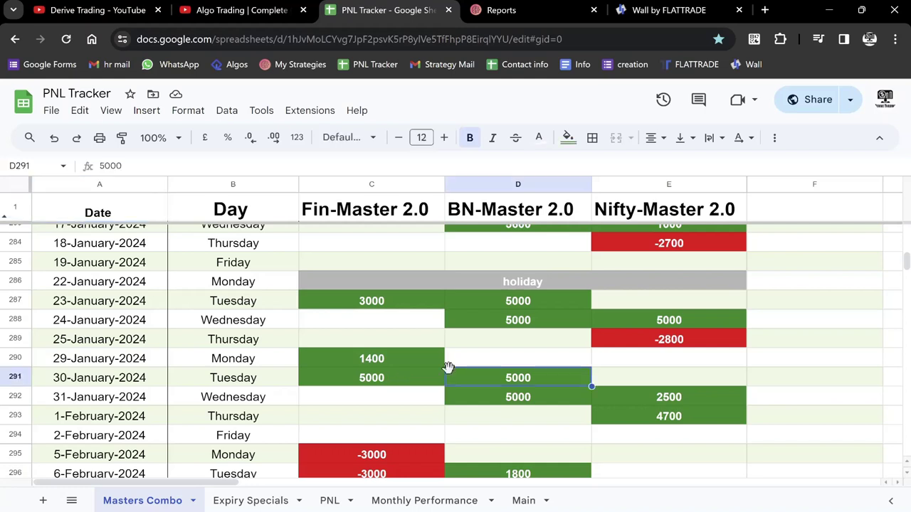
left_click(572, 405)
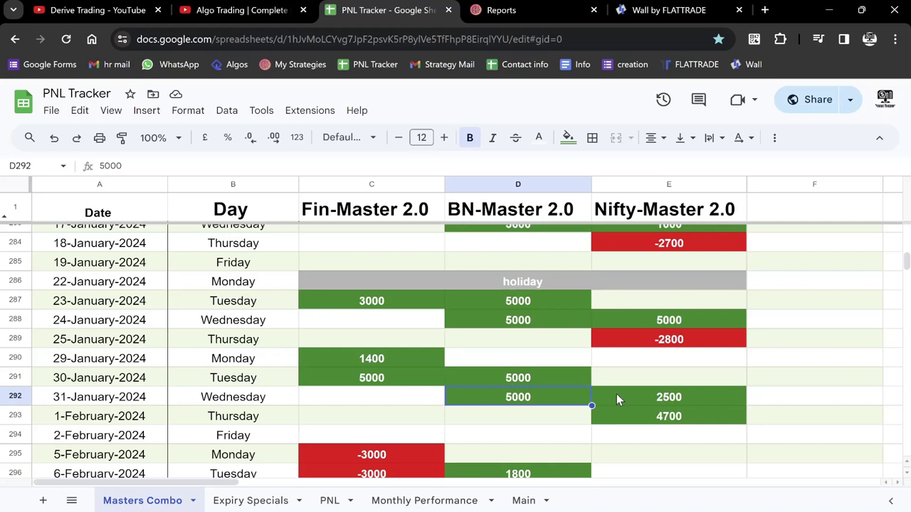
left_click_drag(363, 358, 607, 421)
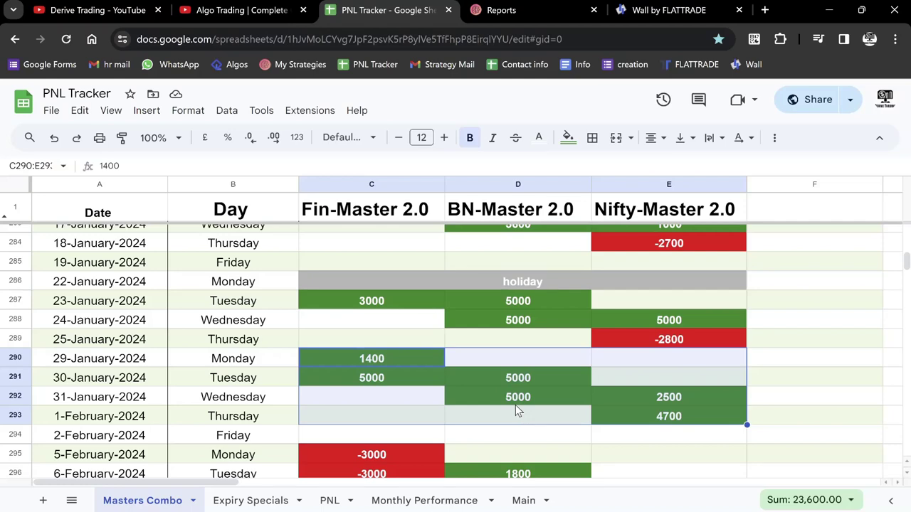
Step: Review the daily Master 2.0 results back to early October 2023 and forward again through mid-December 2023
scroll(516, 405, "down", 3)
scroll(515, 405, "up", 5)
left_click(474, 364)
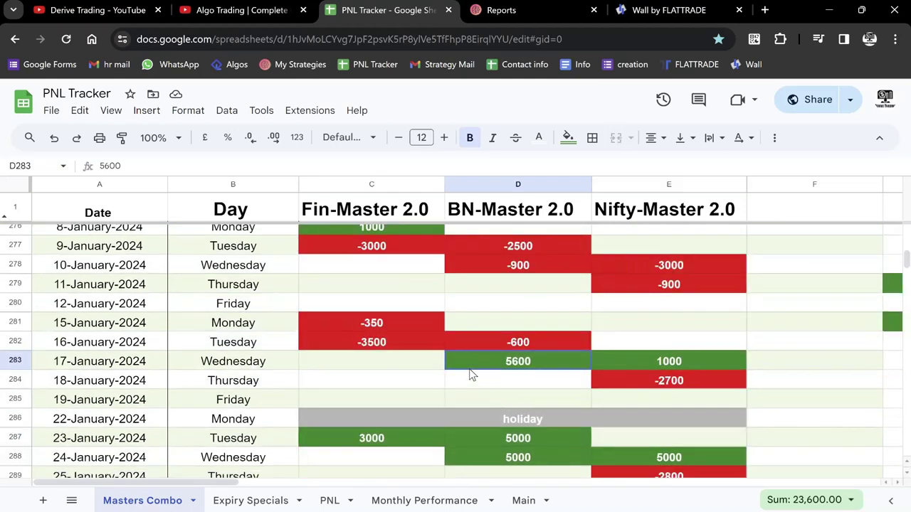
scroll(511, 371, "up", 7)
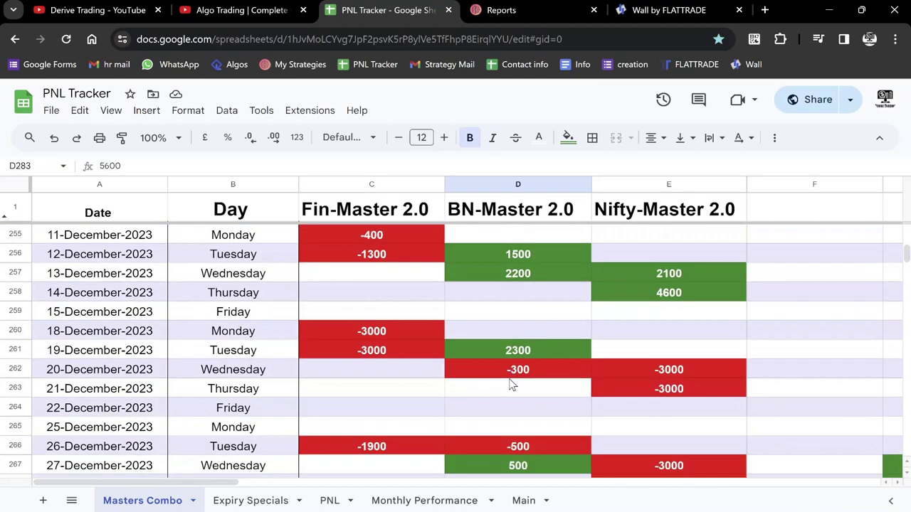
scroll(509, 378, "up", 14)
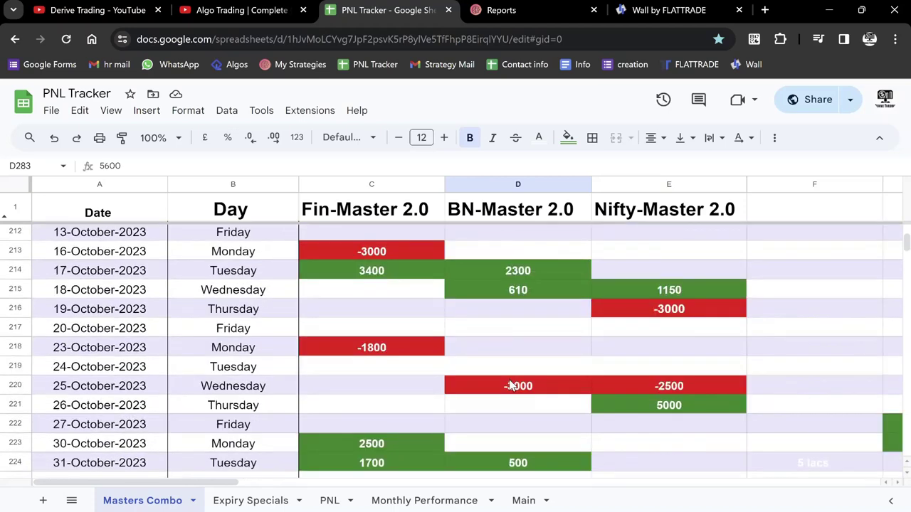
scroll(509, 384, "up", 4)
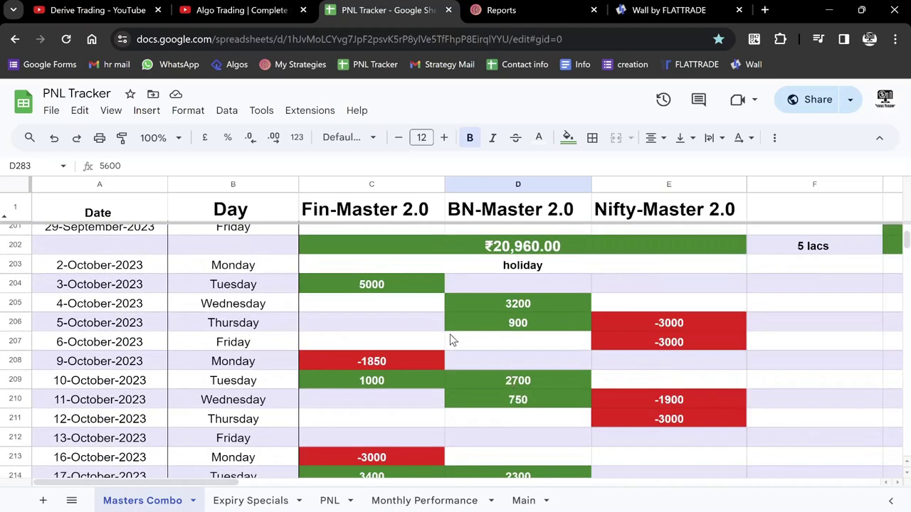
scroll(436, 347, "down", 1)
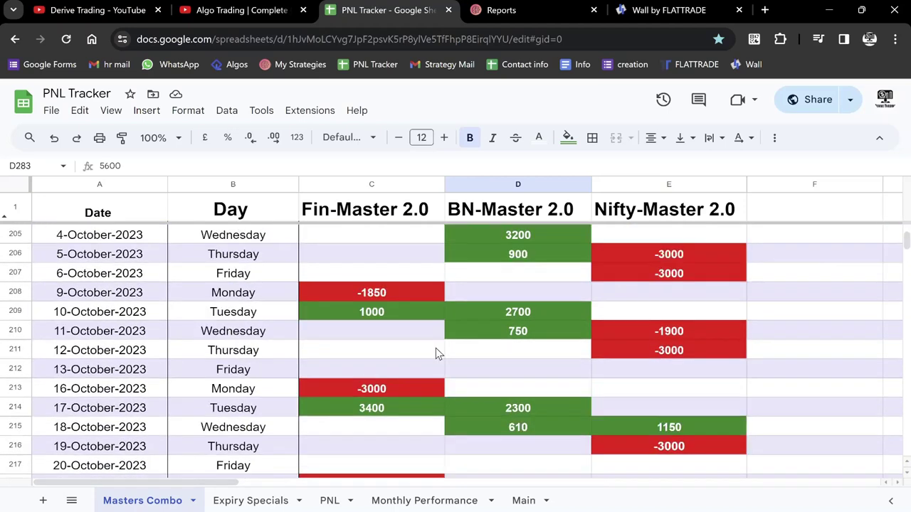
scroll(437, 353, "down", 6)
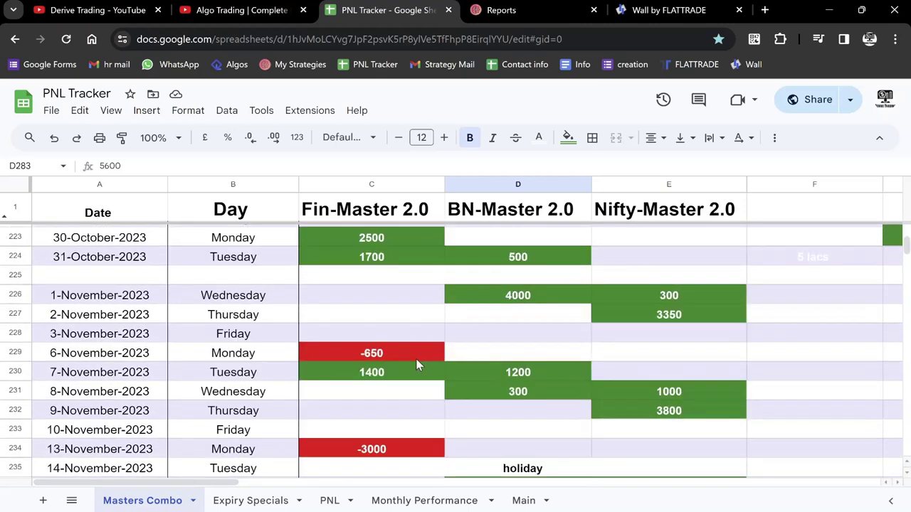
scroll(417, 363, "down", 11)
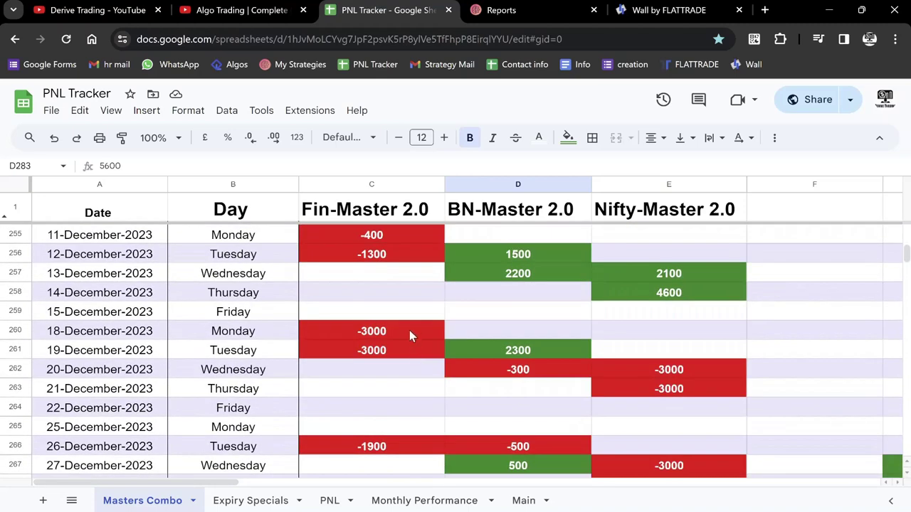
Step: Compare the late December 2023 losses with the combined Master 2.0 results for 1 to 4 January 2024
scroll(413, 313, "up", 1)
scroll(377, 317, "down", 1)
scroll(377, 328, "down", 2)
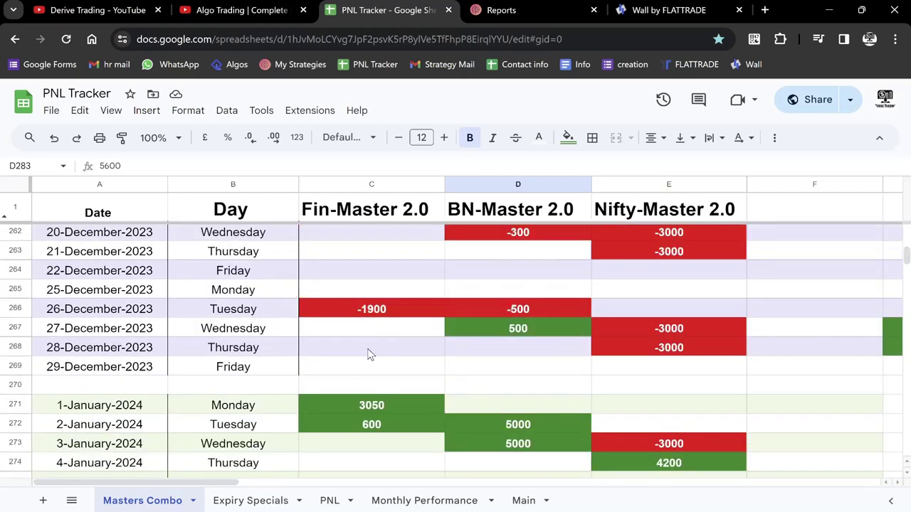
scroll(360, 355, "down", 1)
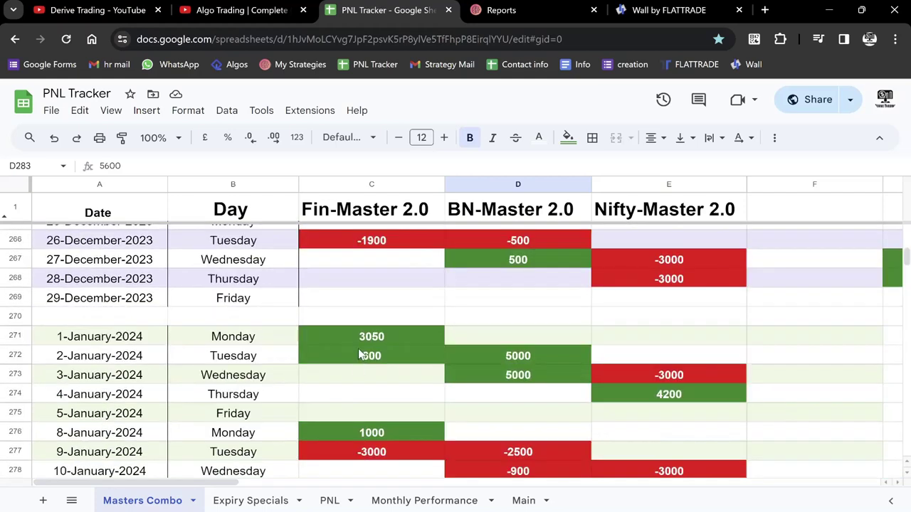
left_click_drag(366, 340, 598, 403)
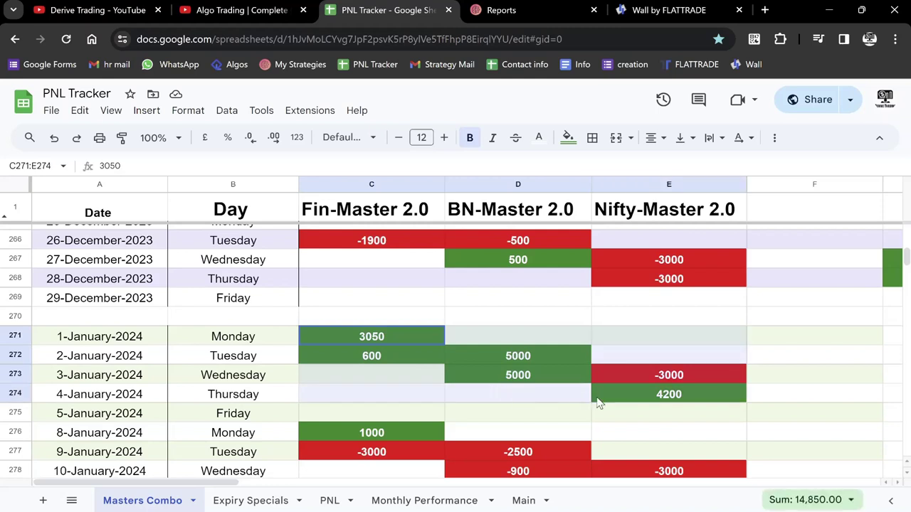
left_click(543, 319)
Step: Examine the December 2023 run of Master 2.0 results from the month's start and on into mid-January 2024
scroll(543, 327, "up", 2)
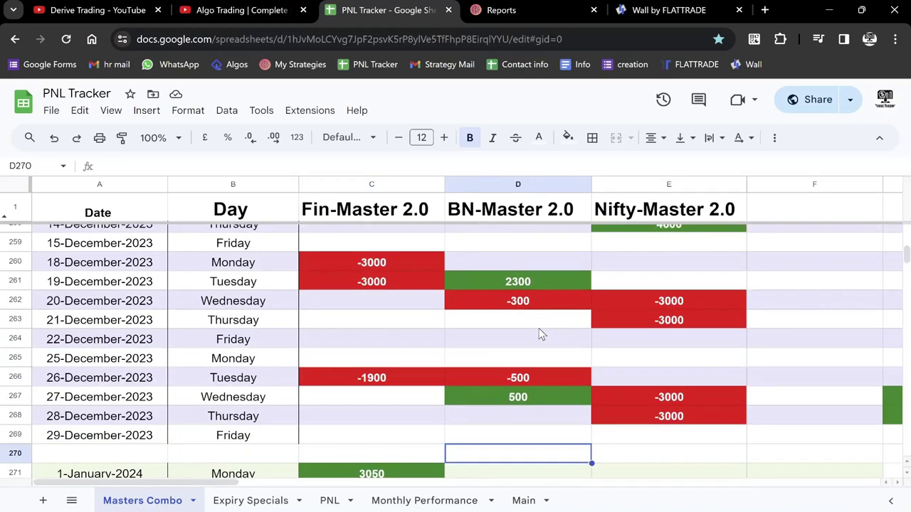
scroll(541, 335, "up", 1)
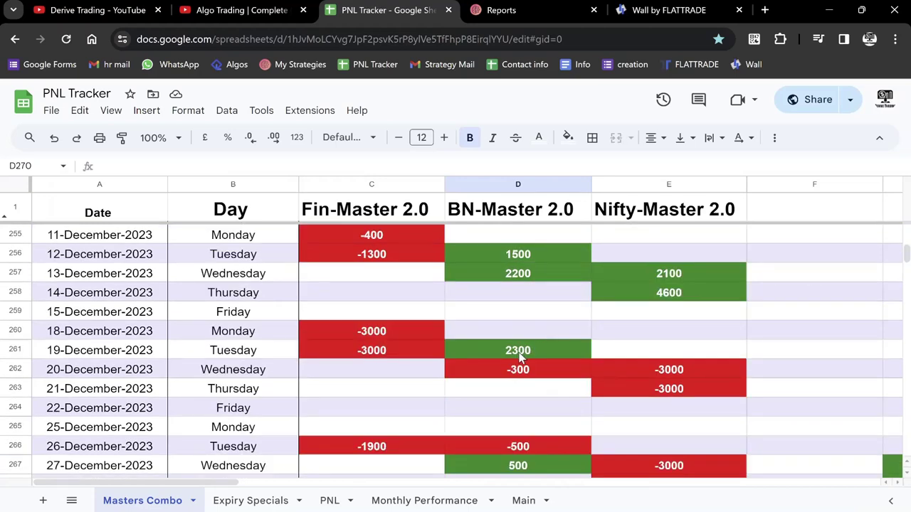
scroll(475, 340, "up", 3)
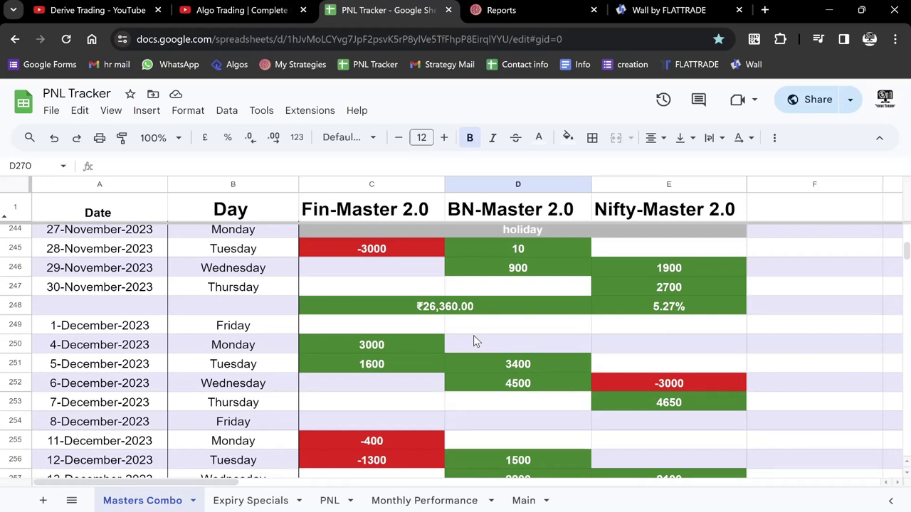
scroll(476, 341, "down", 1)
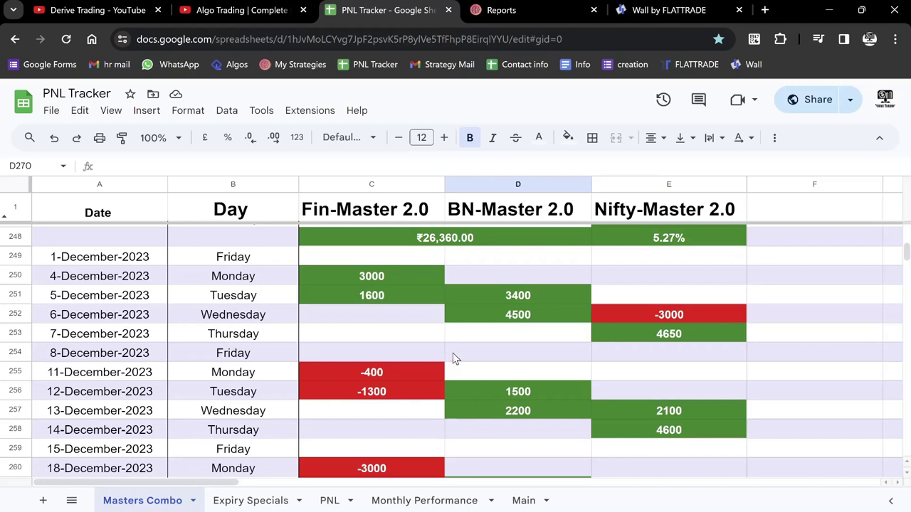
scroll(428, 383, "down", 1)
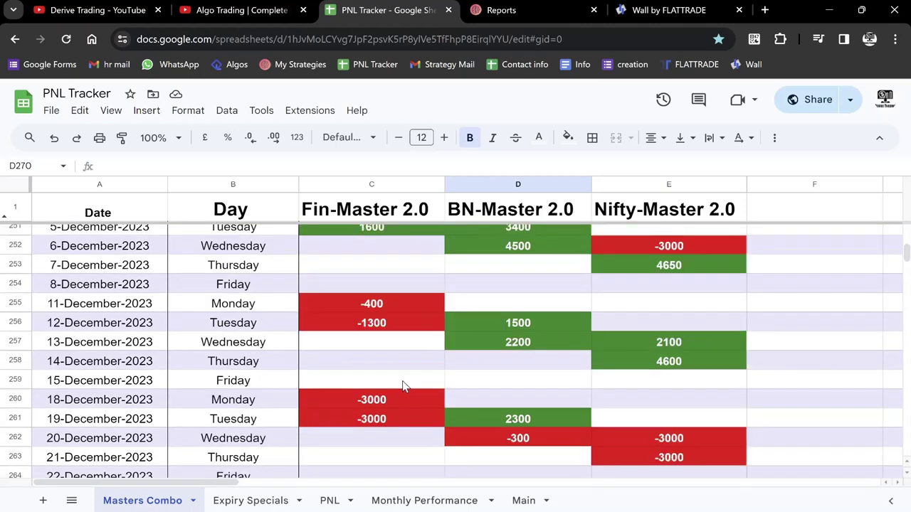
scroll(402, 385, "down", 2)
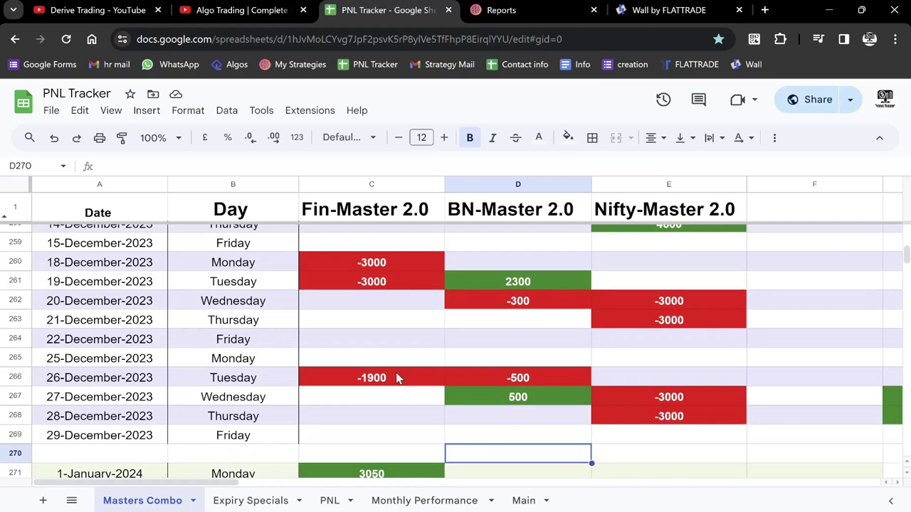
scroll(396, 377, "down", 5)
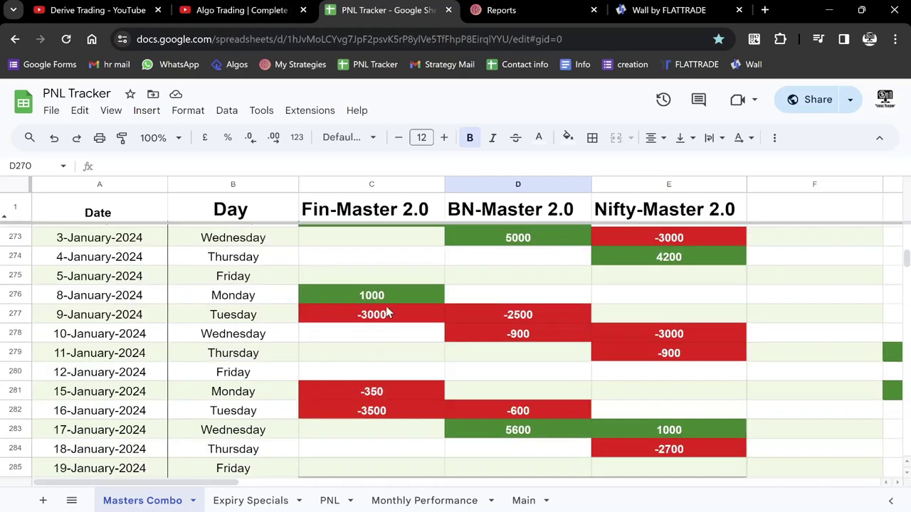
Step: Review the daily Master 2.0 results from 8 January through early February 2024
scroll(386, 317, "down", 1)
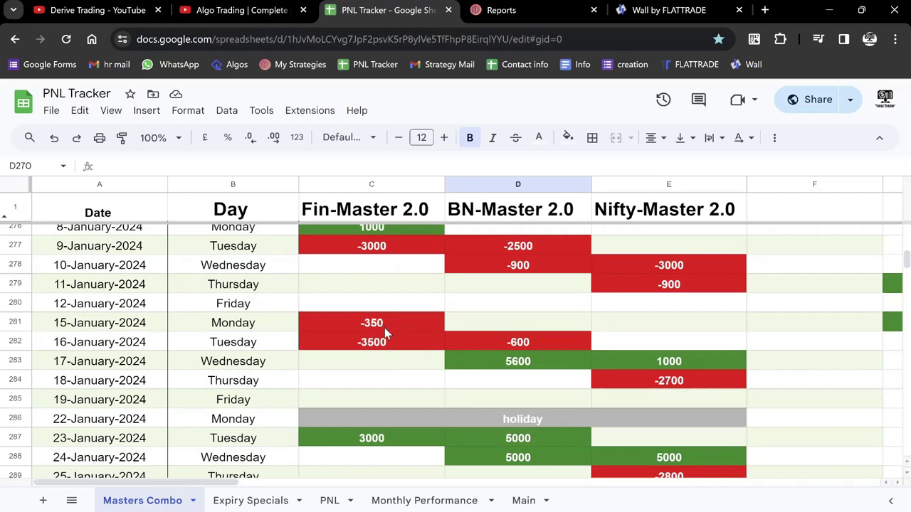
scroll(381, 324, "down", 1)
scroll(566, 421, "down", 1)
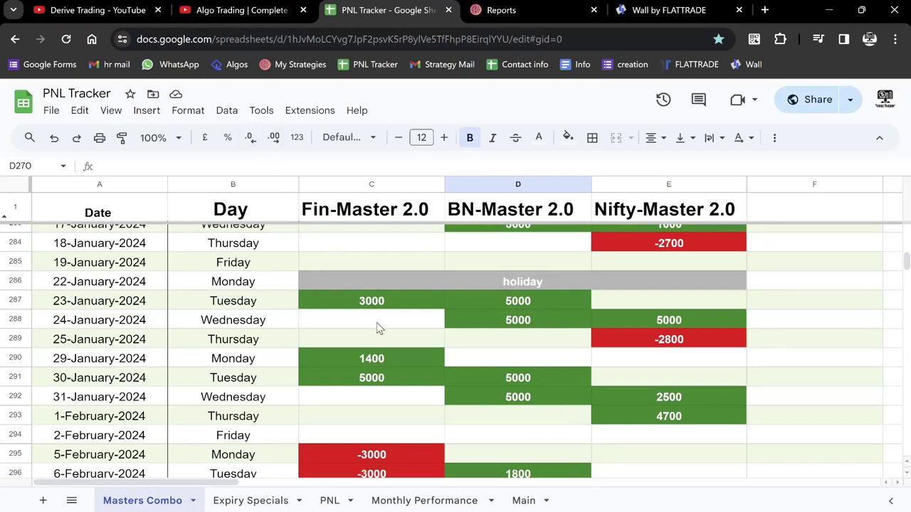
Step: Switch to the YouTube video on setting up algo trading and read the joining and PNL Tracker links in its description
left_click(242, 10)
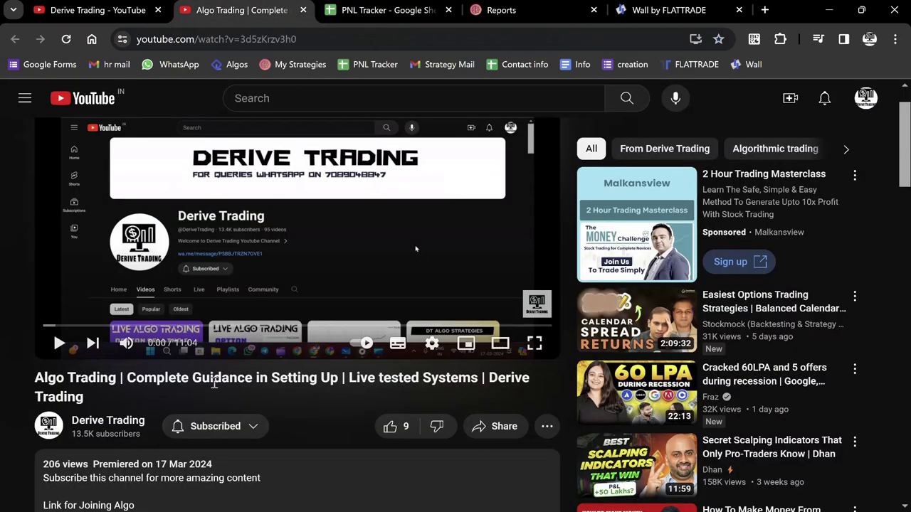
scroll(203, 407, "down", 1)
scroll(202, 408, "down", 1)
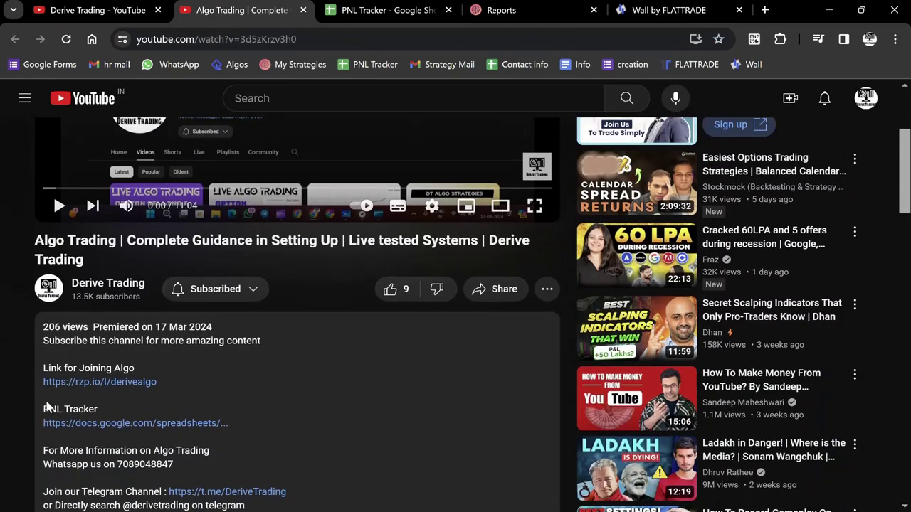
scroll(44, 407, "down", 2)
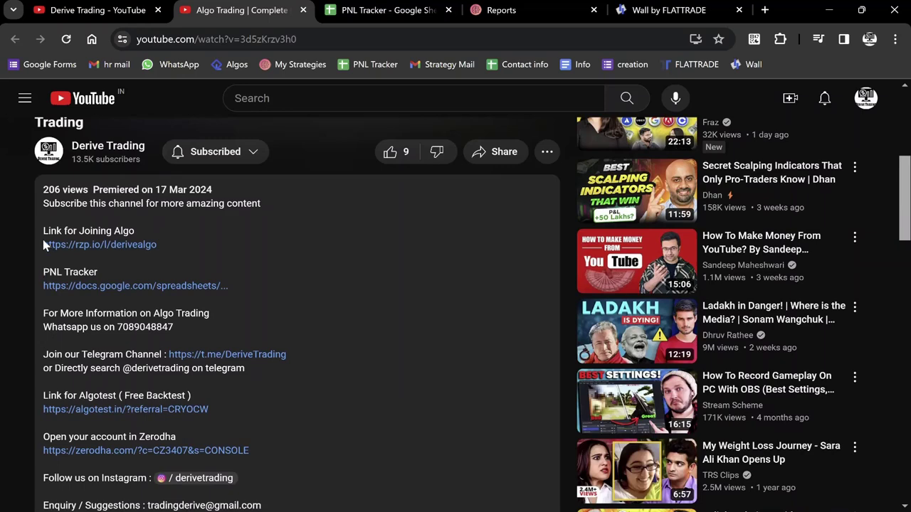
Step: Open the Derive Trading subscription form from the algo joining link in the video description
left_click(381, 5)
left_click(285, 9)
scroll(6, 356, "up", 5)
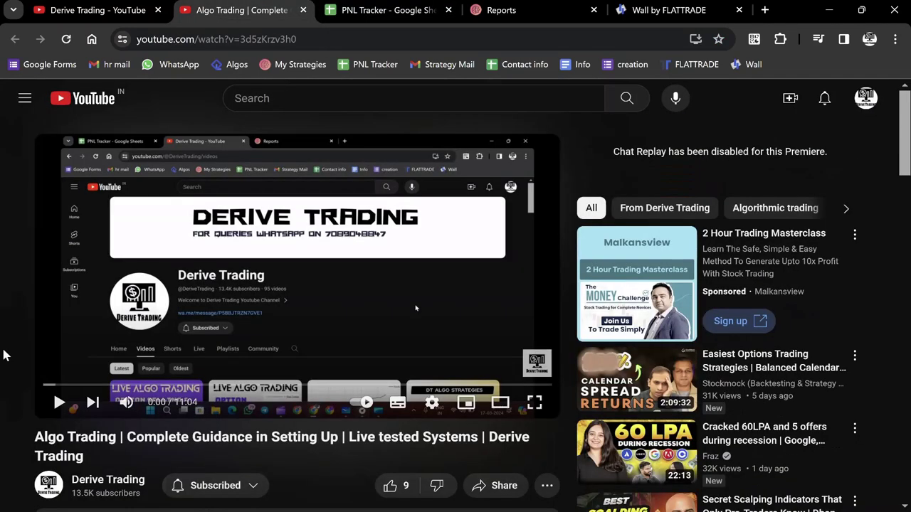
scroll(6, 356, "down", 3)
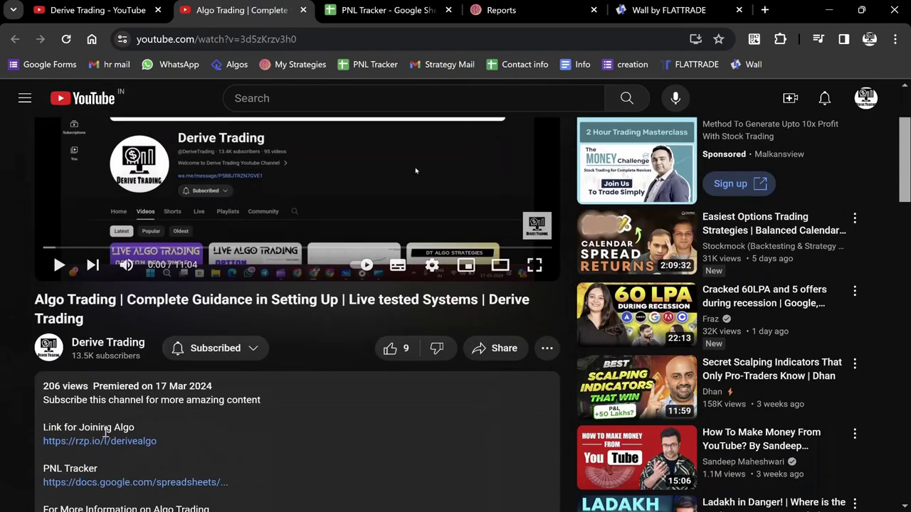
left_click(105, 442)
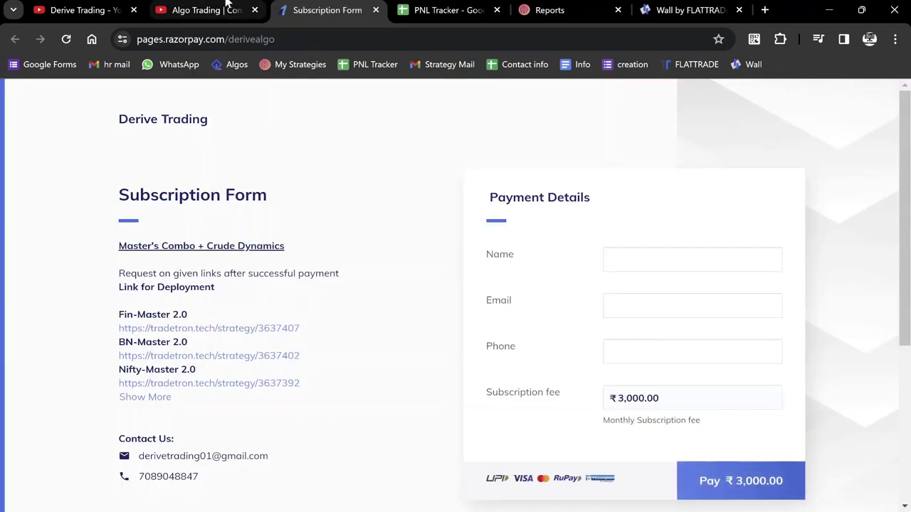
Step: Expand the full list of strategy deployment links on the subscription form
left_click(226, 6)
left_click(308, 5)
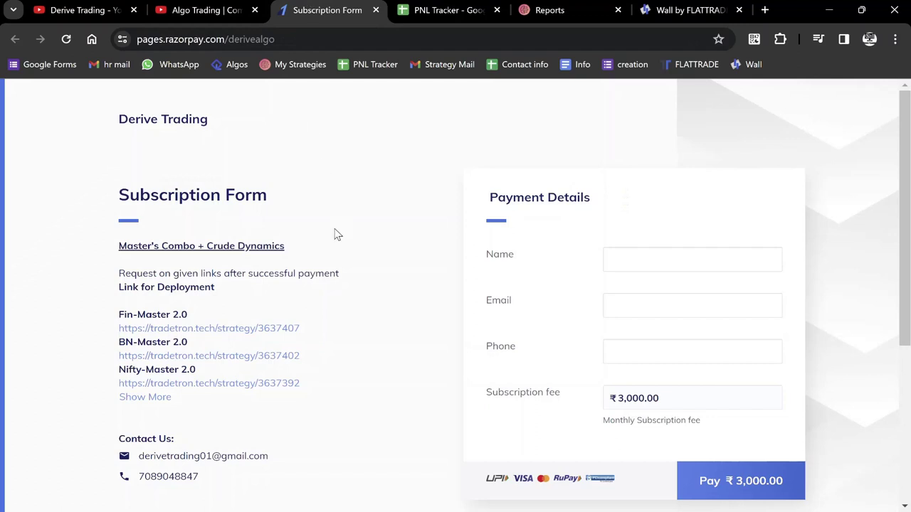
left_click(149, 399)
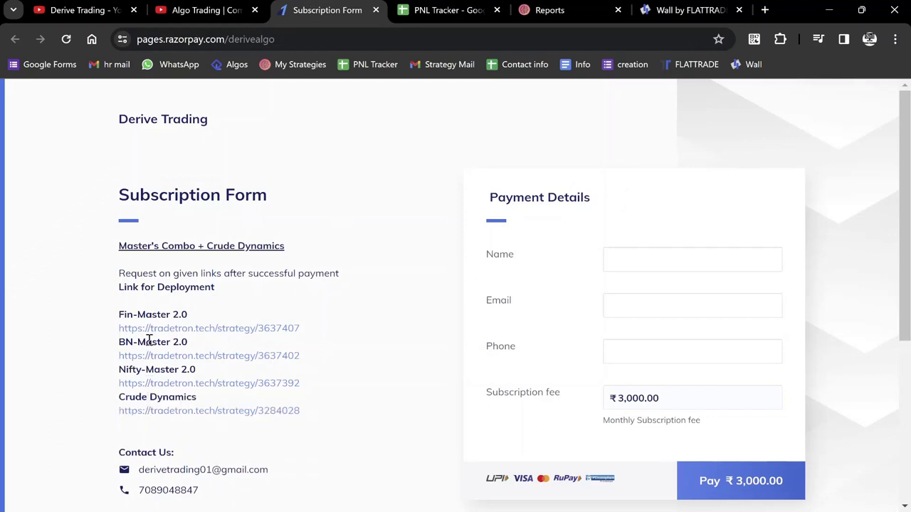
Step: Open the Fin-Master 2.0 deployment link on Tradetron, then return to the subscription form to check its contact details and terms
left_click(225, 329)
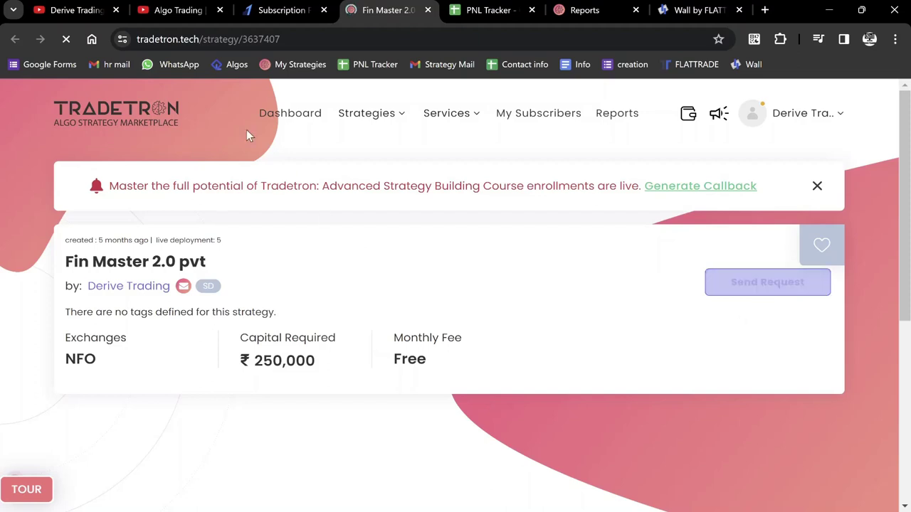
left_click(367, 114)
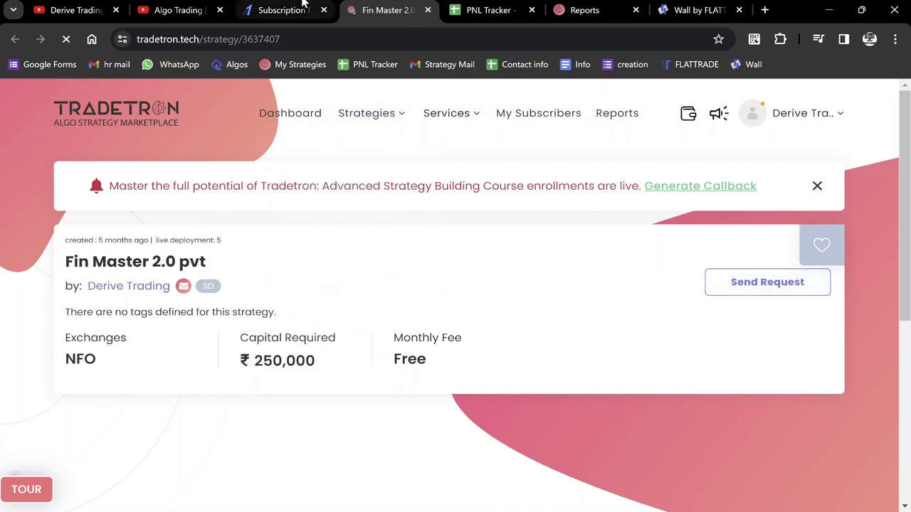
left_click(304, 7)
scroll(294, 256, "down", 3)
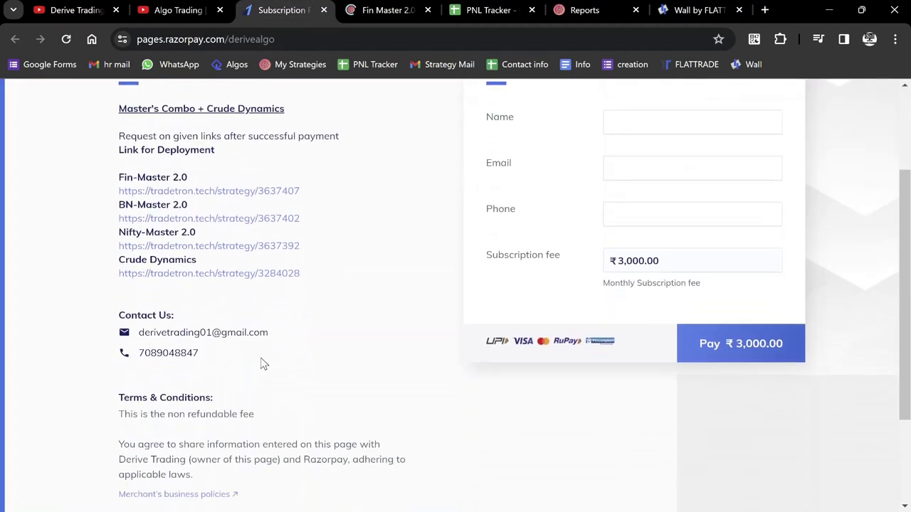